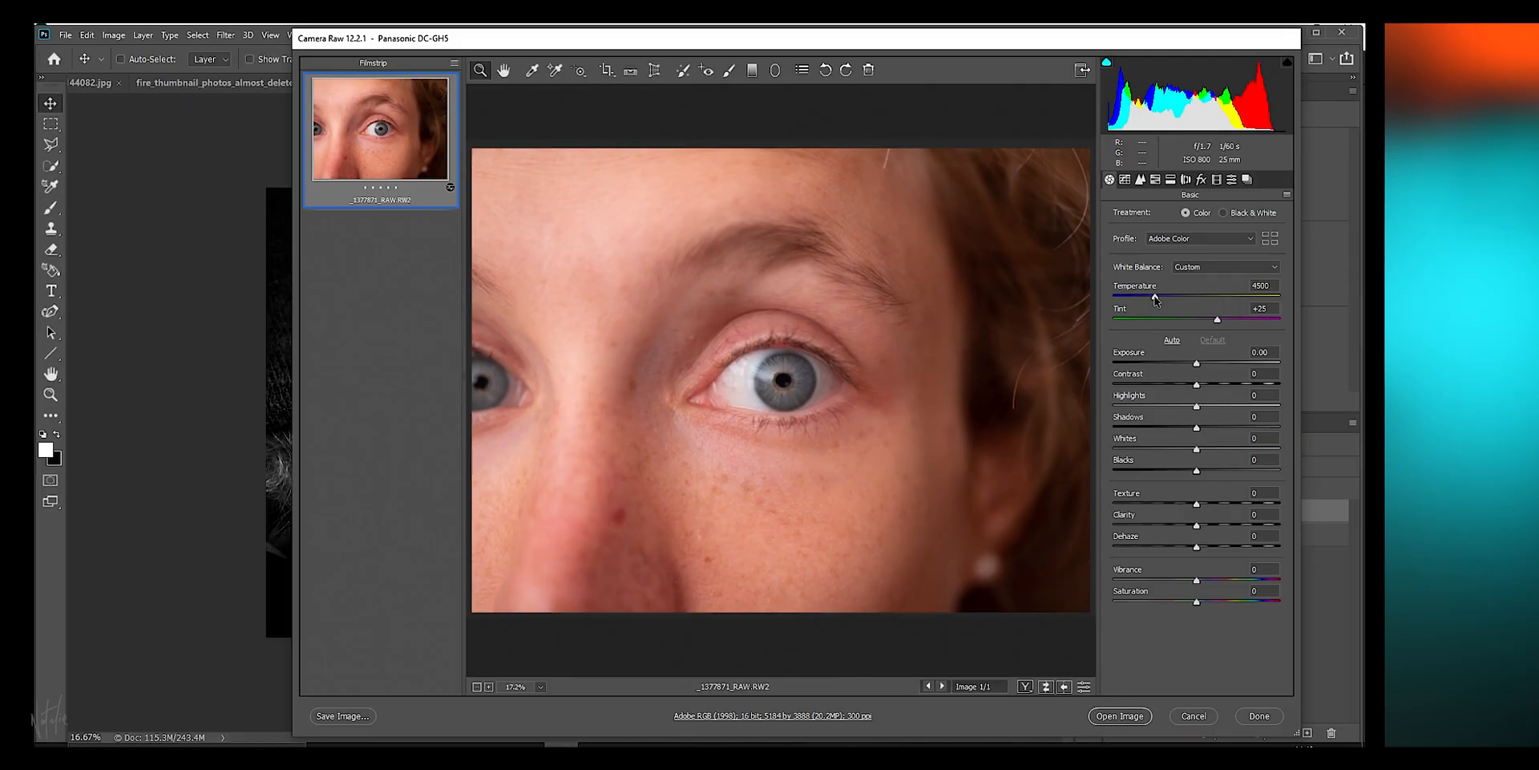
Set the photo's temperature to 3600, shadows to +100, highlights to -100 and clarity to +100.
left_click_drag(1157, 301, 1139, 301)
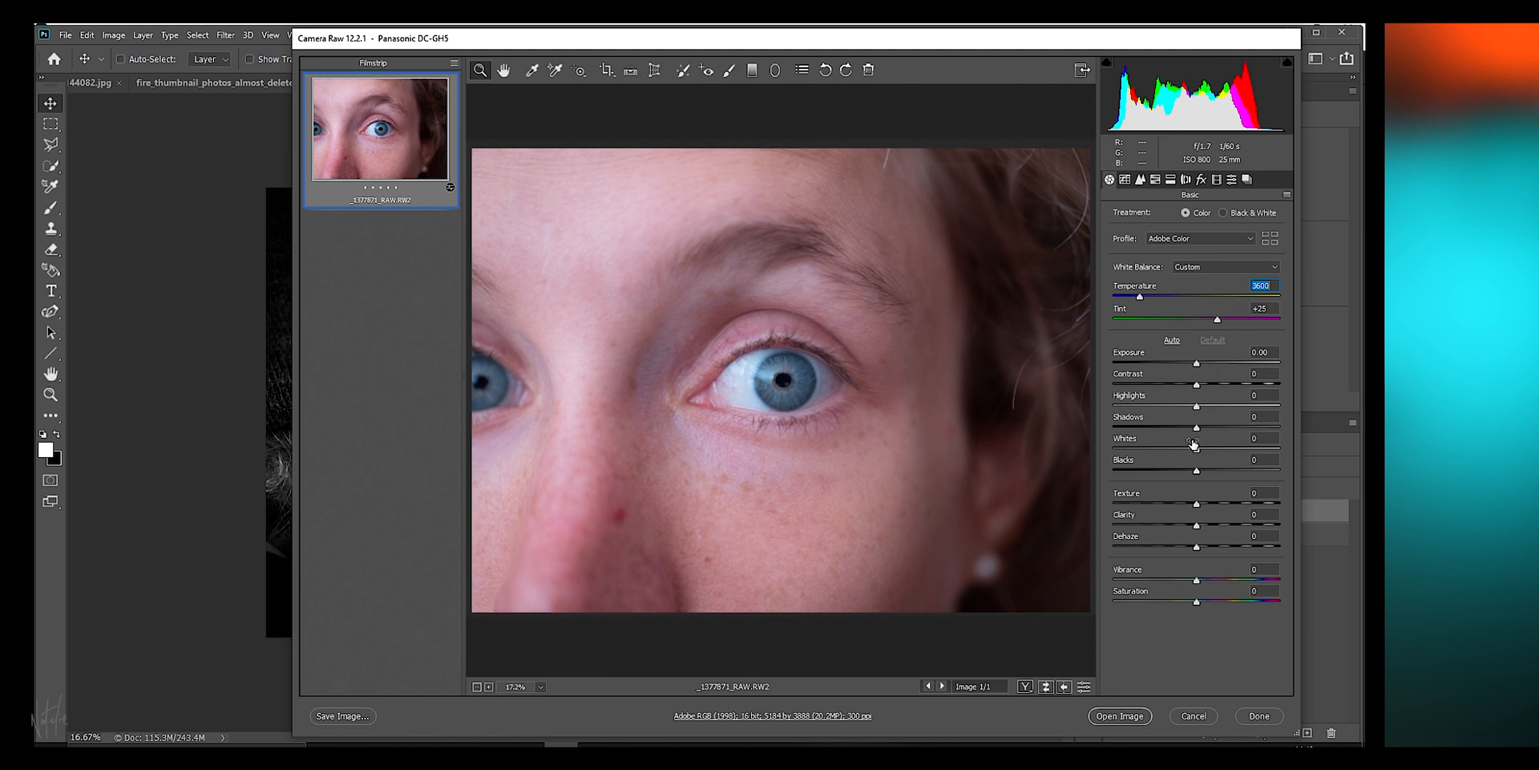
left_click_drag(1196, 427, 1367, 429)
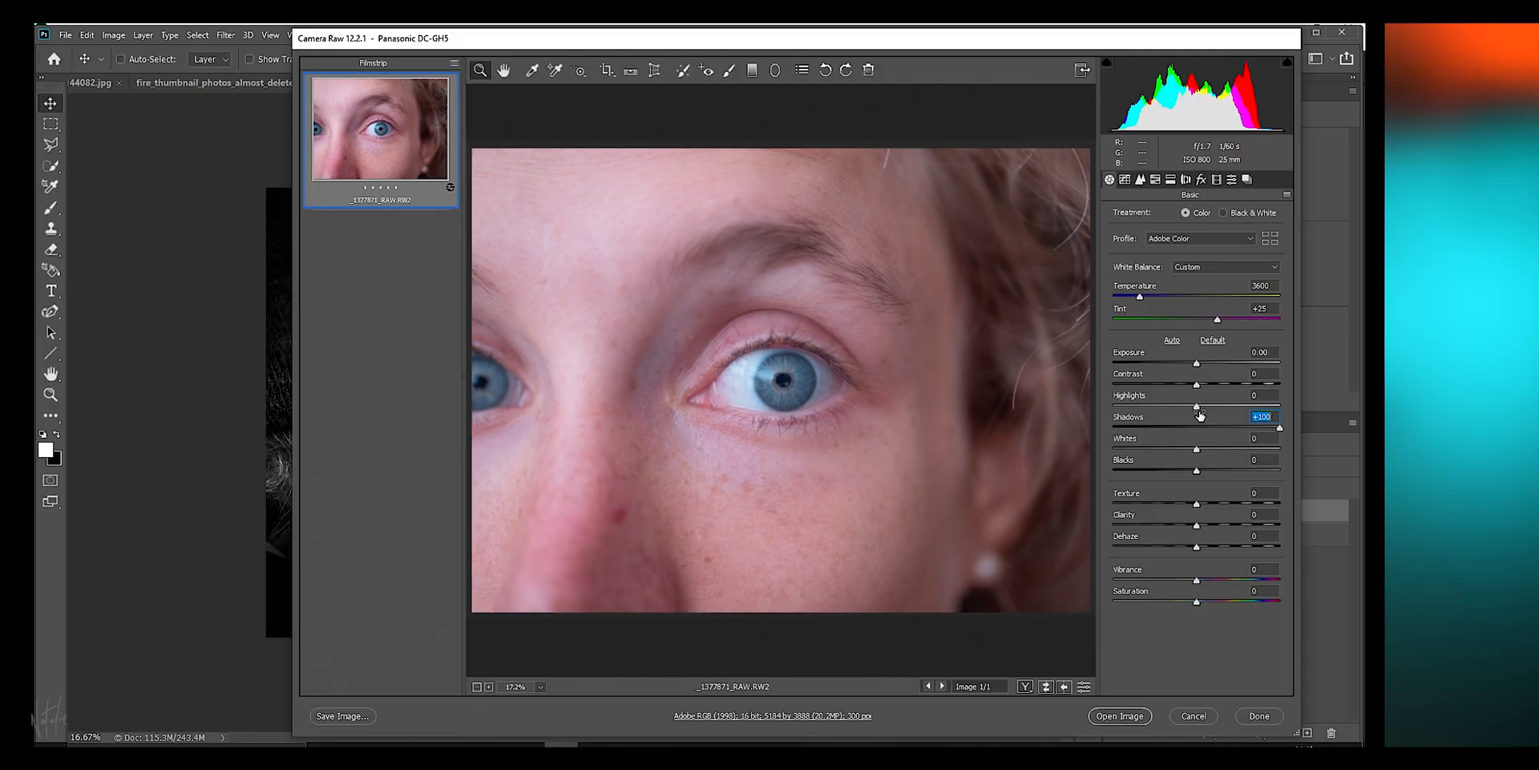
left_click_drag(1197, 409, 1060, 394)
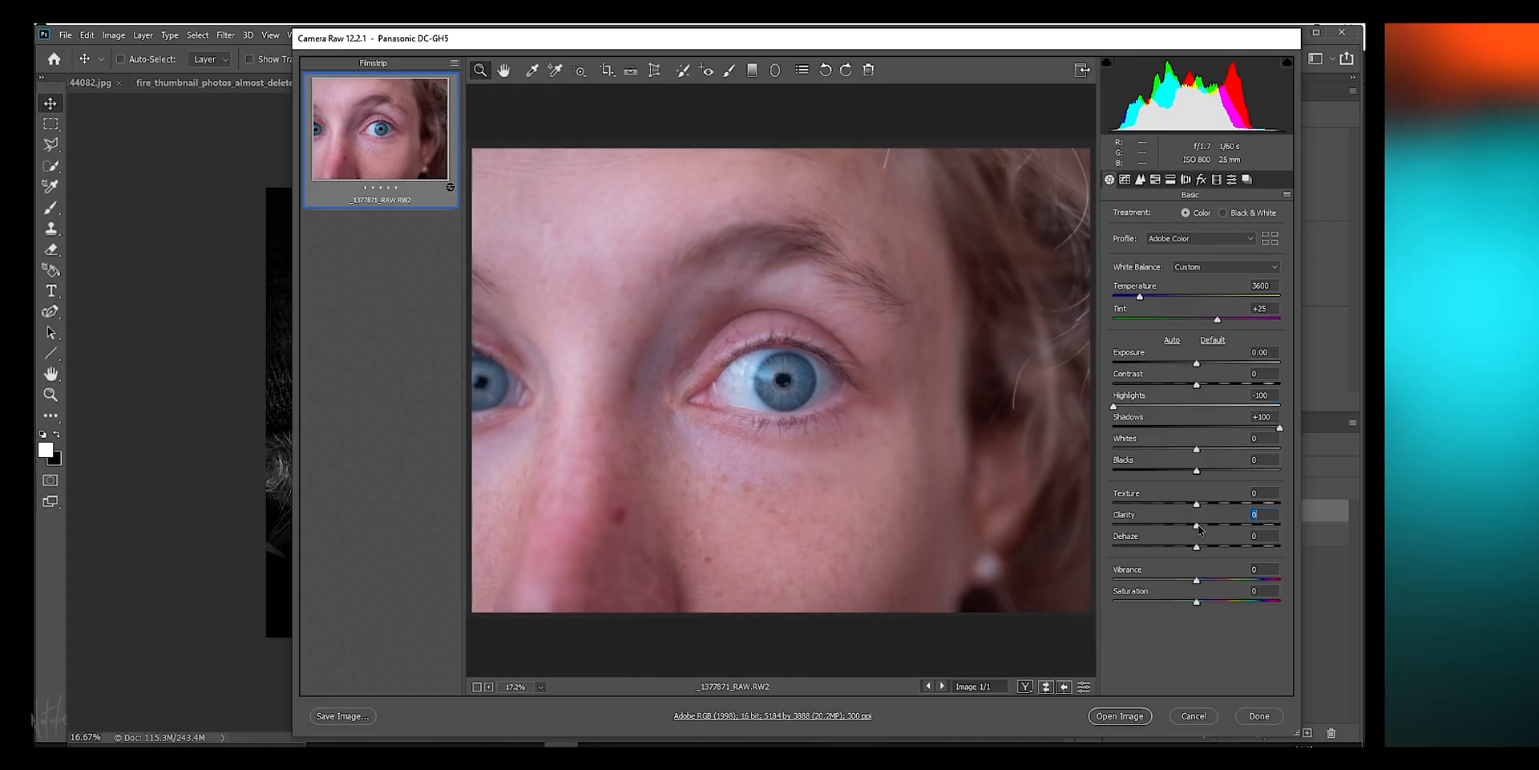
left_click_drag(1197, 526, 1283, 523)
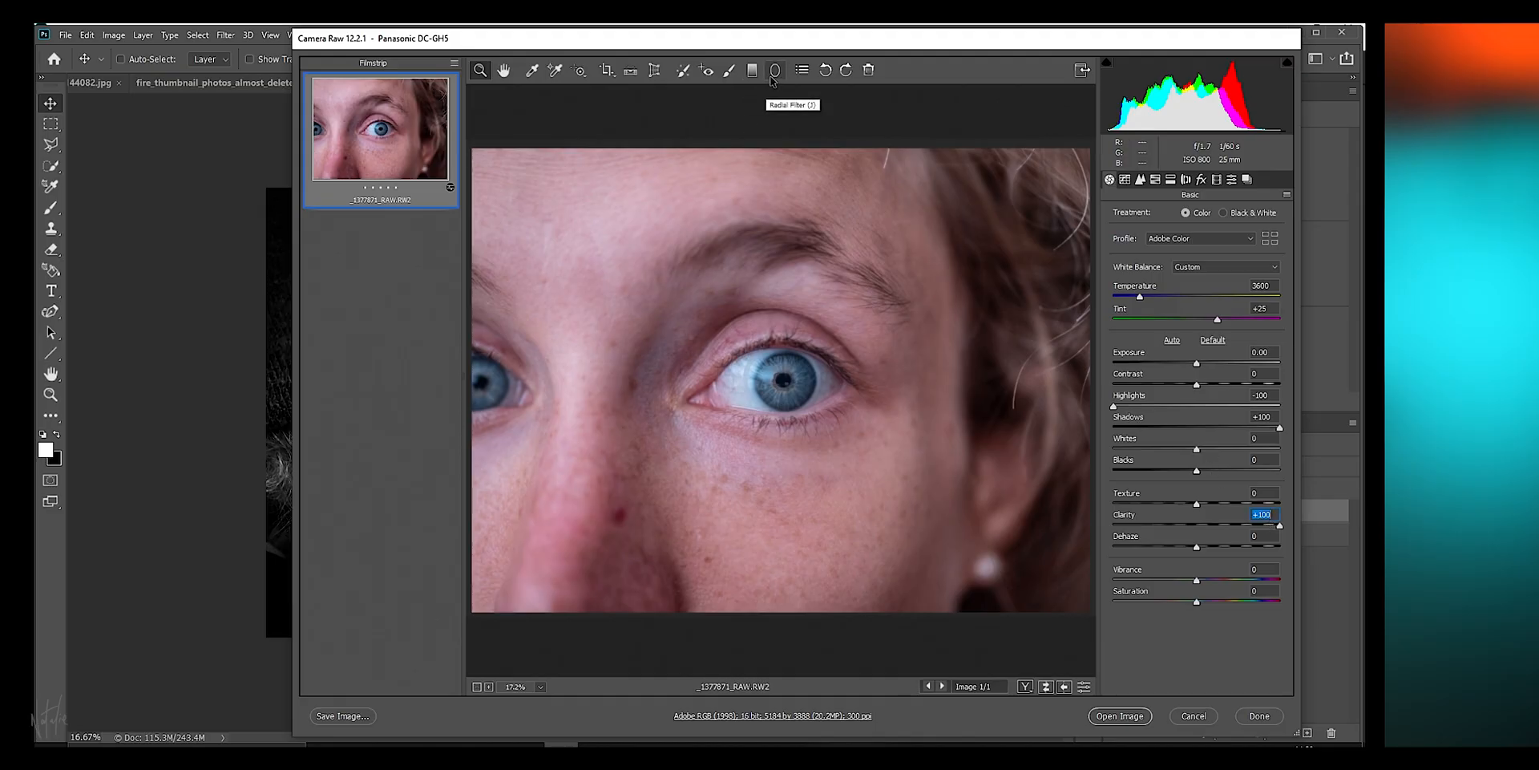
Reset the Radial Filter's local correction settings and draw a circular filter around the iris of the fully visible eye.
left_click(774, 70)
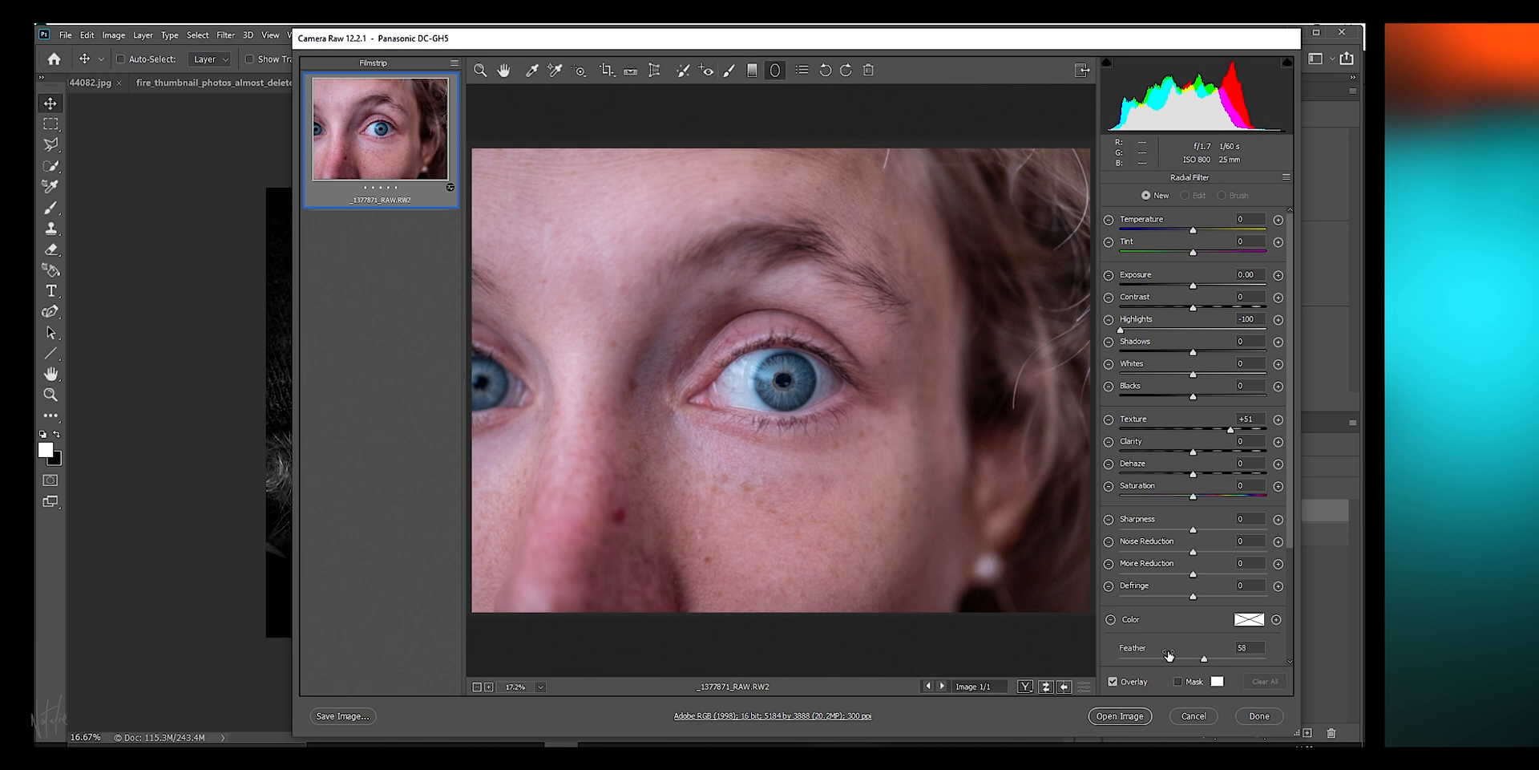
scroll(1244, 594, "down", 2)
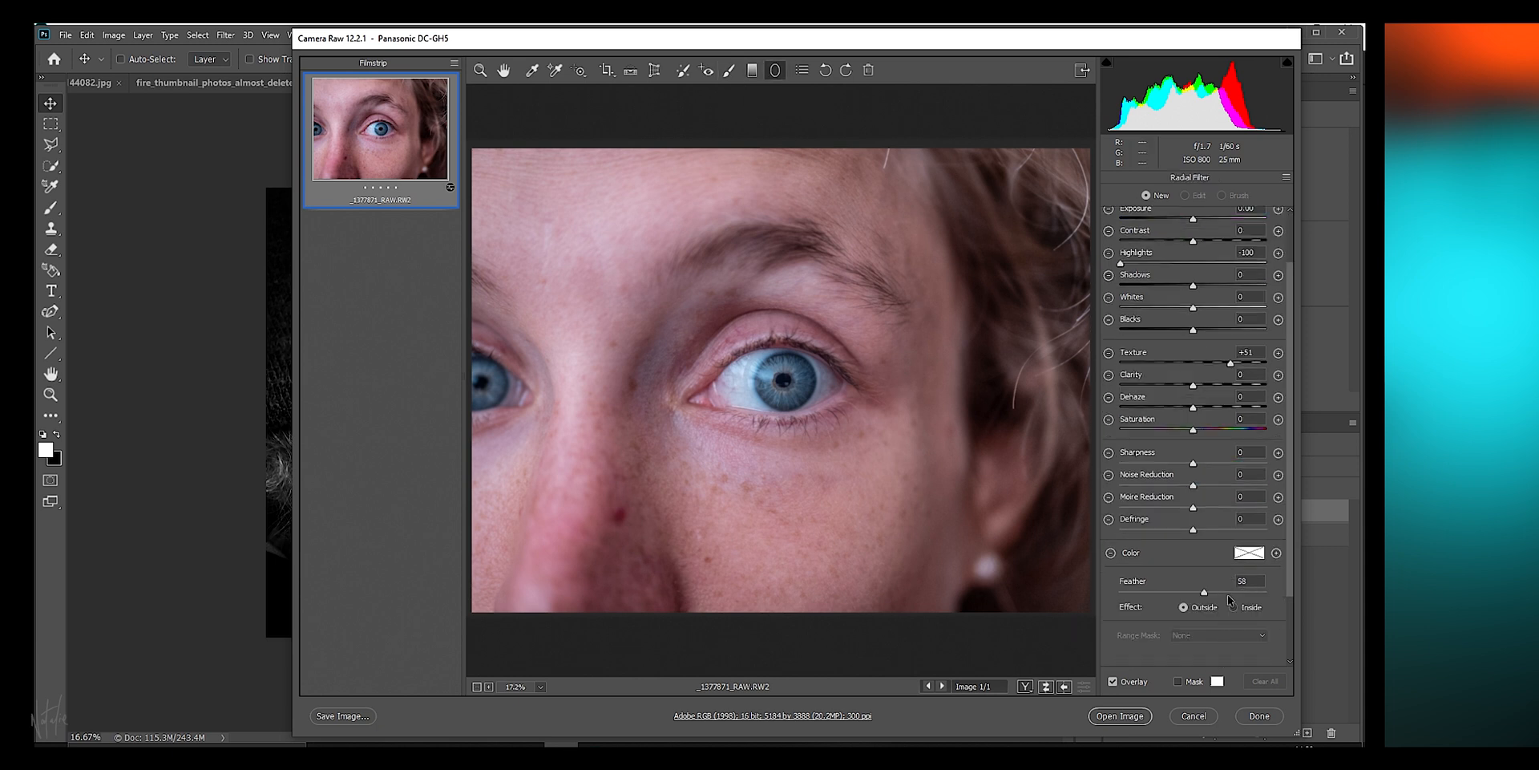
scroll(1199, 622, "up", 2)
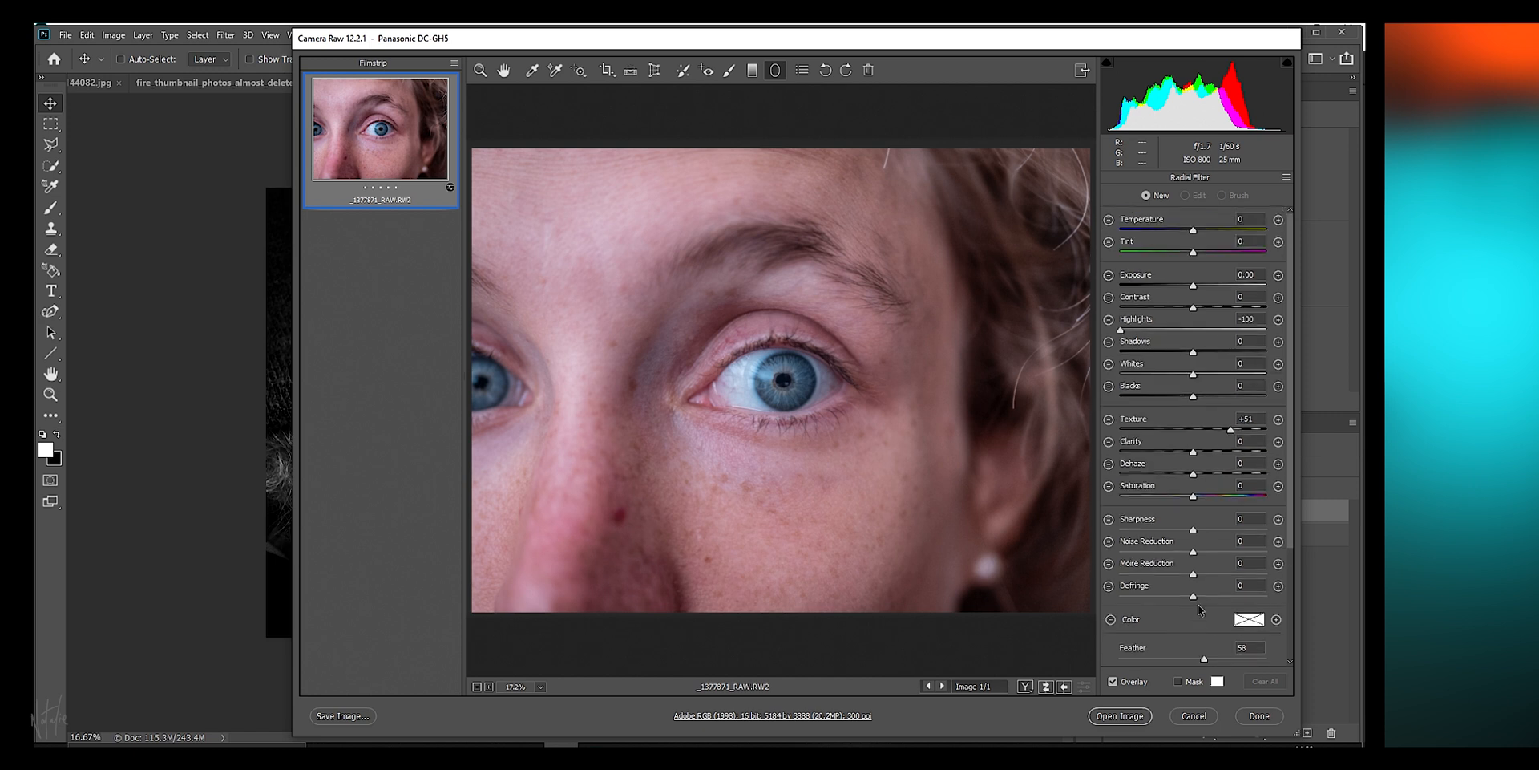
left_click(1286, 176)
left_click(1279, 208)
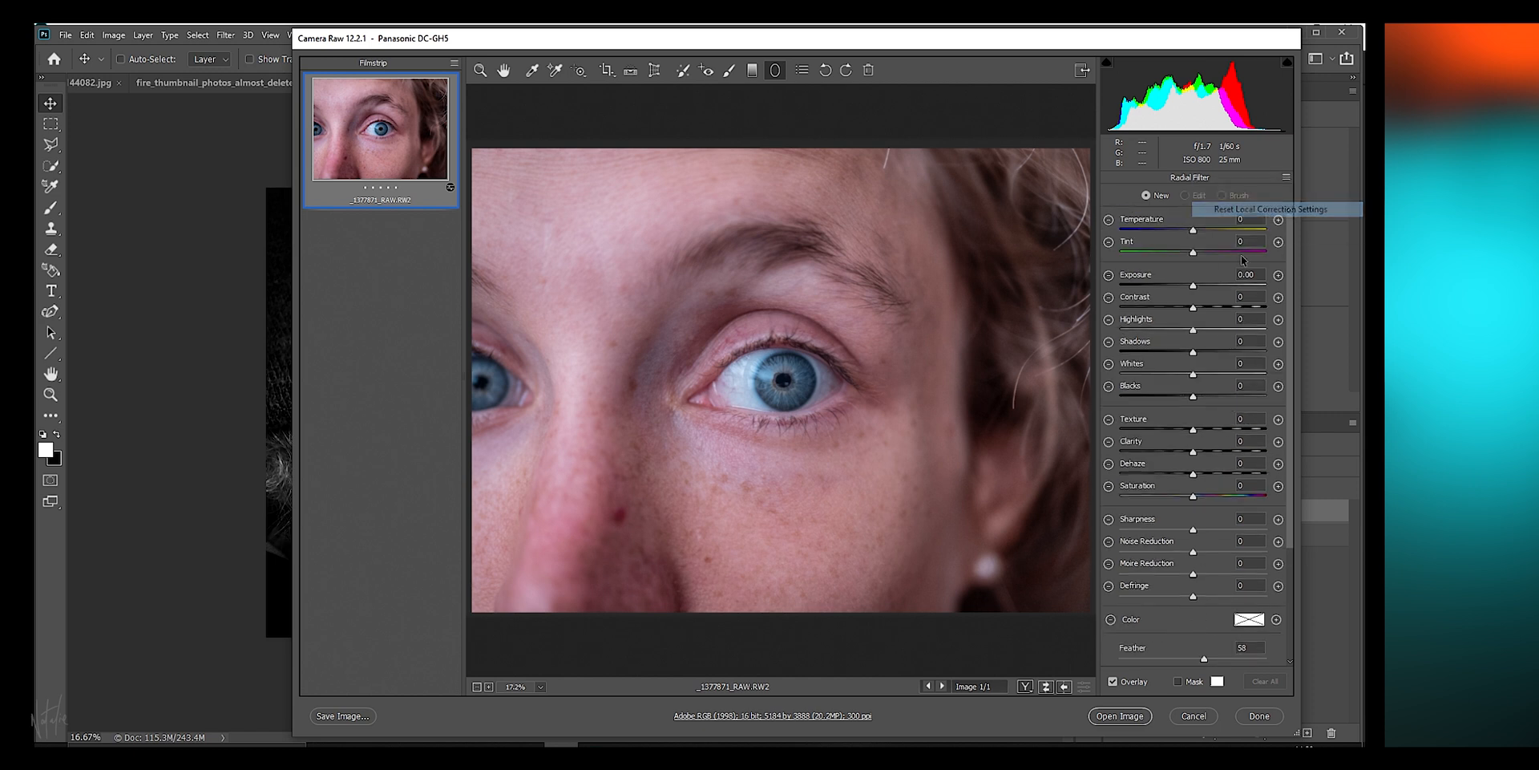
left_click_drag(781, 381, 811, 383)
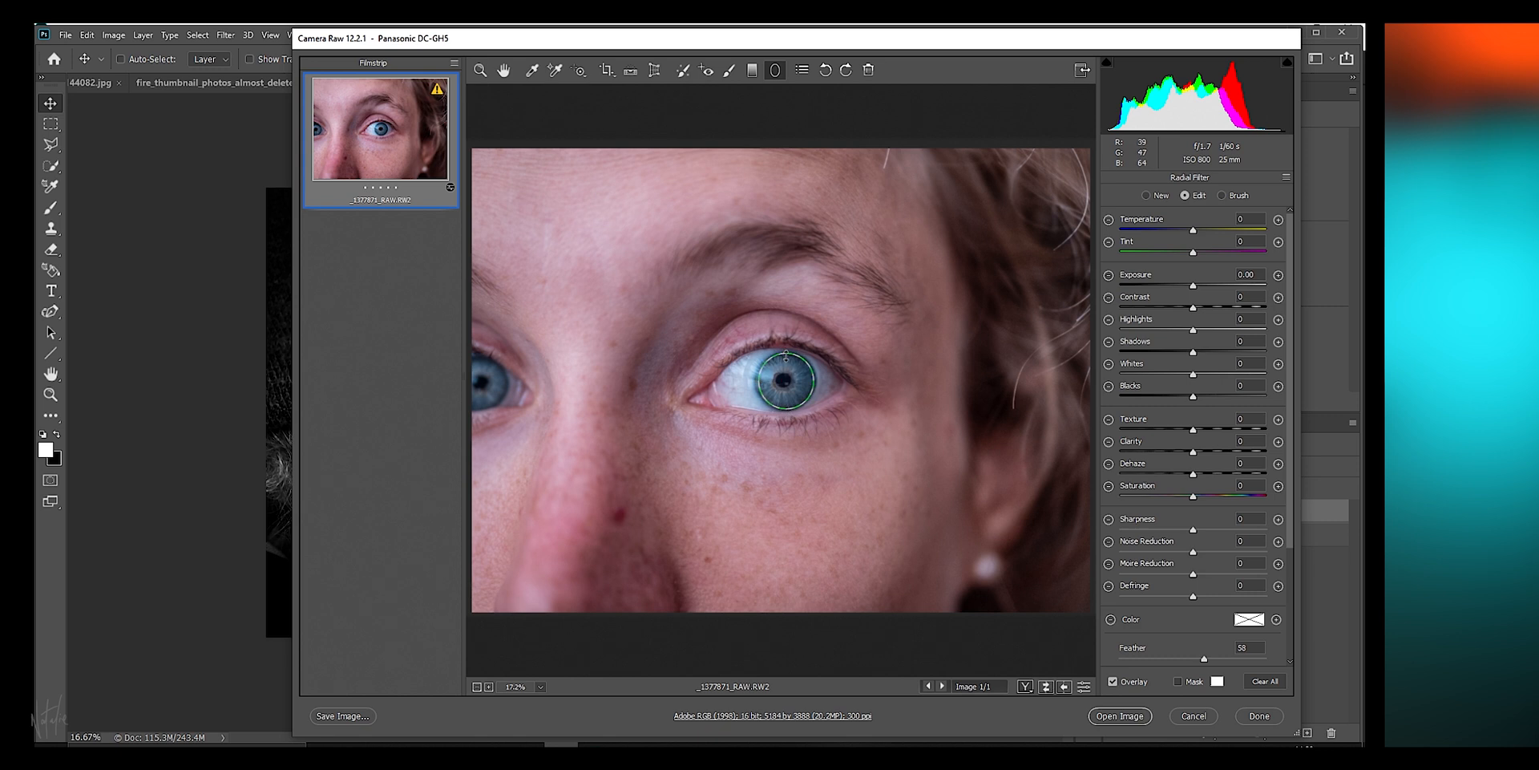
Set the radial filter's exposure to -0.45, highlights +18, shadows -100, clarity +78, dehaze +4 and saturation -55.
left_click_drag(1192, 285, 1185, 288)
left_click(1194, 331)
mouse_move(1194, 353)
left_mouse_down()
mouse_move(1118, 351)
mouse_move(1204, 336)
left_mouse_up()
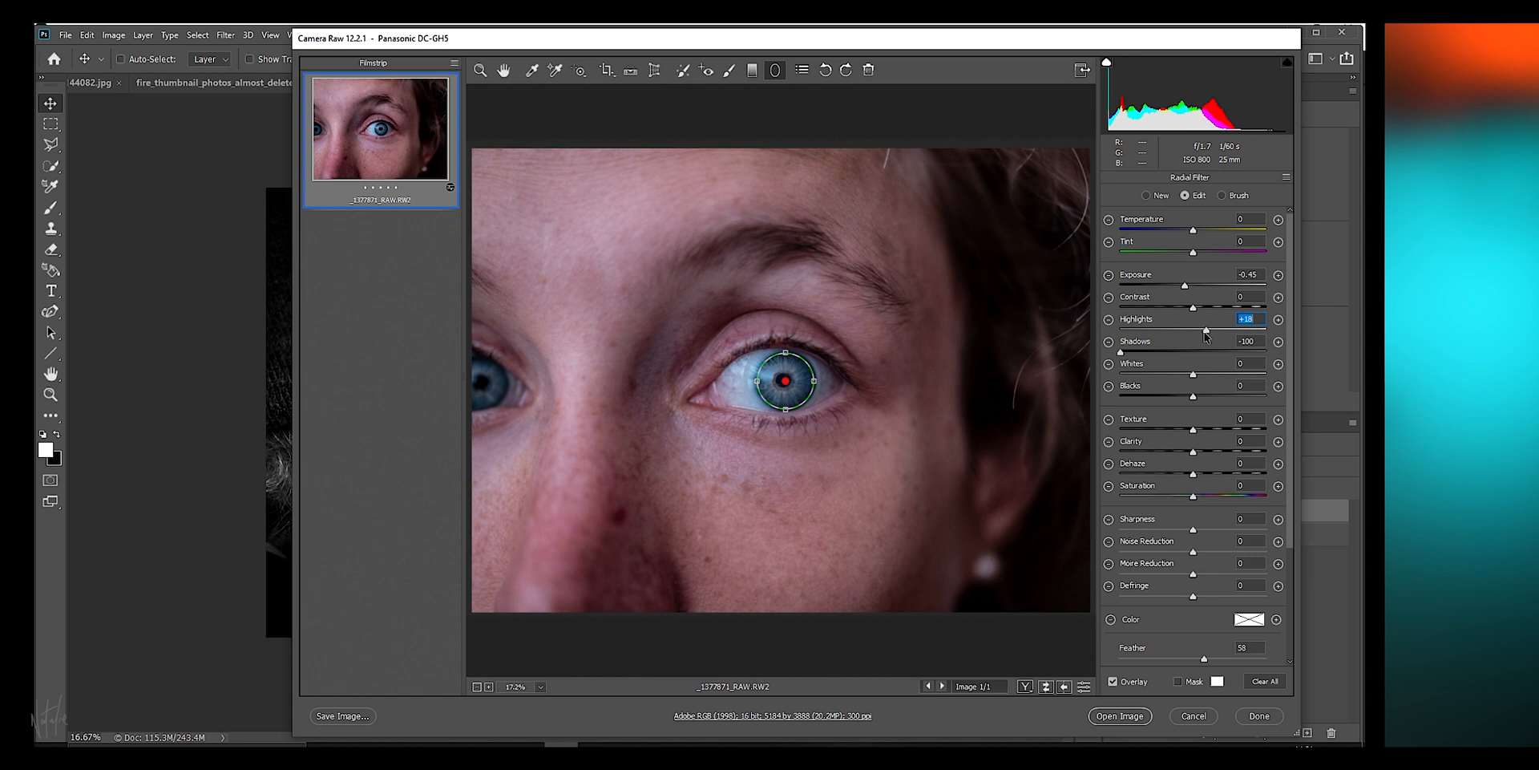
left_click_drag(1198, 452, 1154, 501)
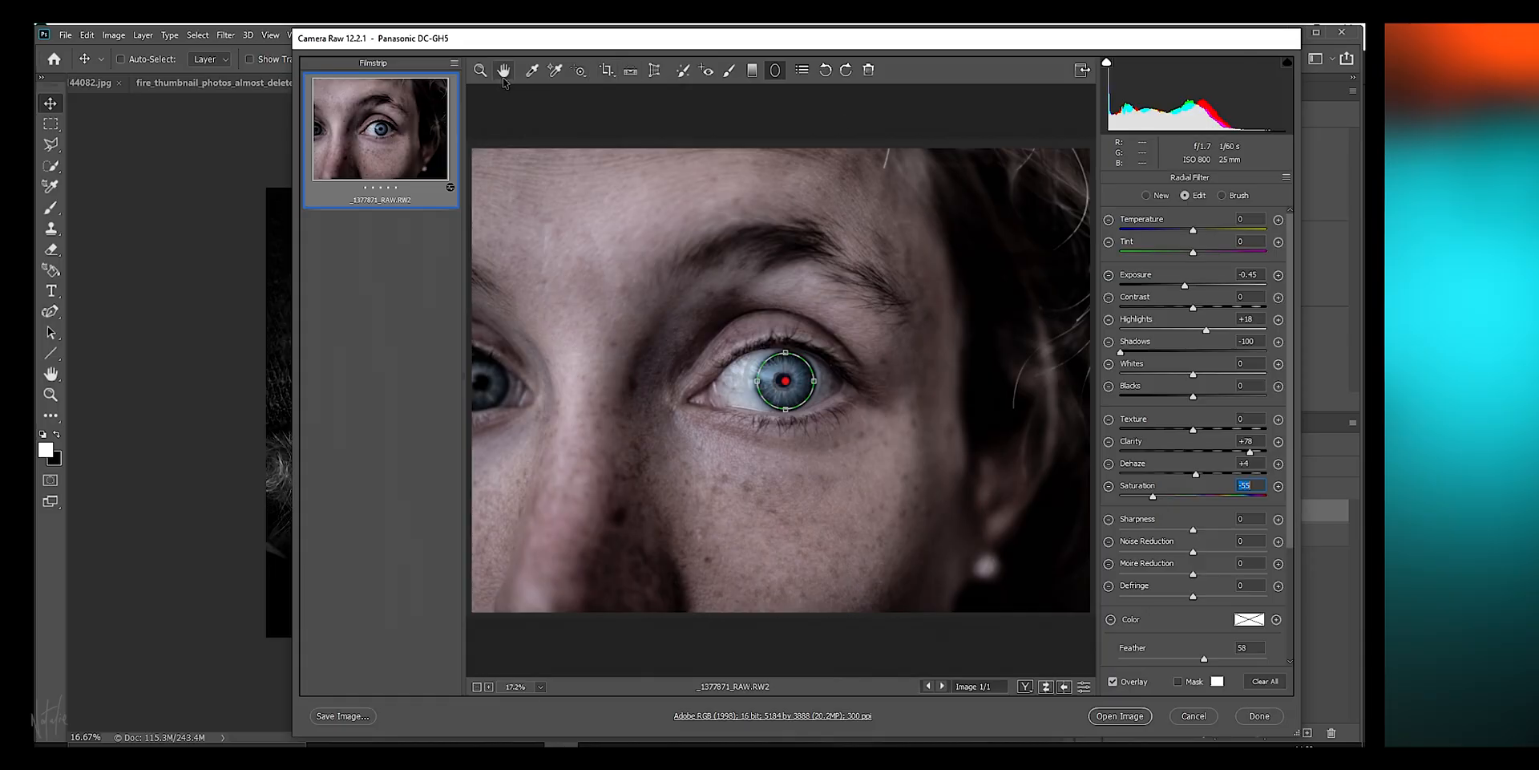
left_click(503, 79)
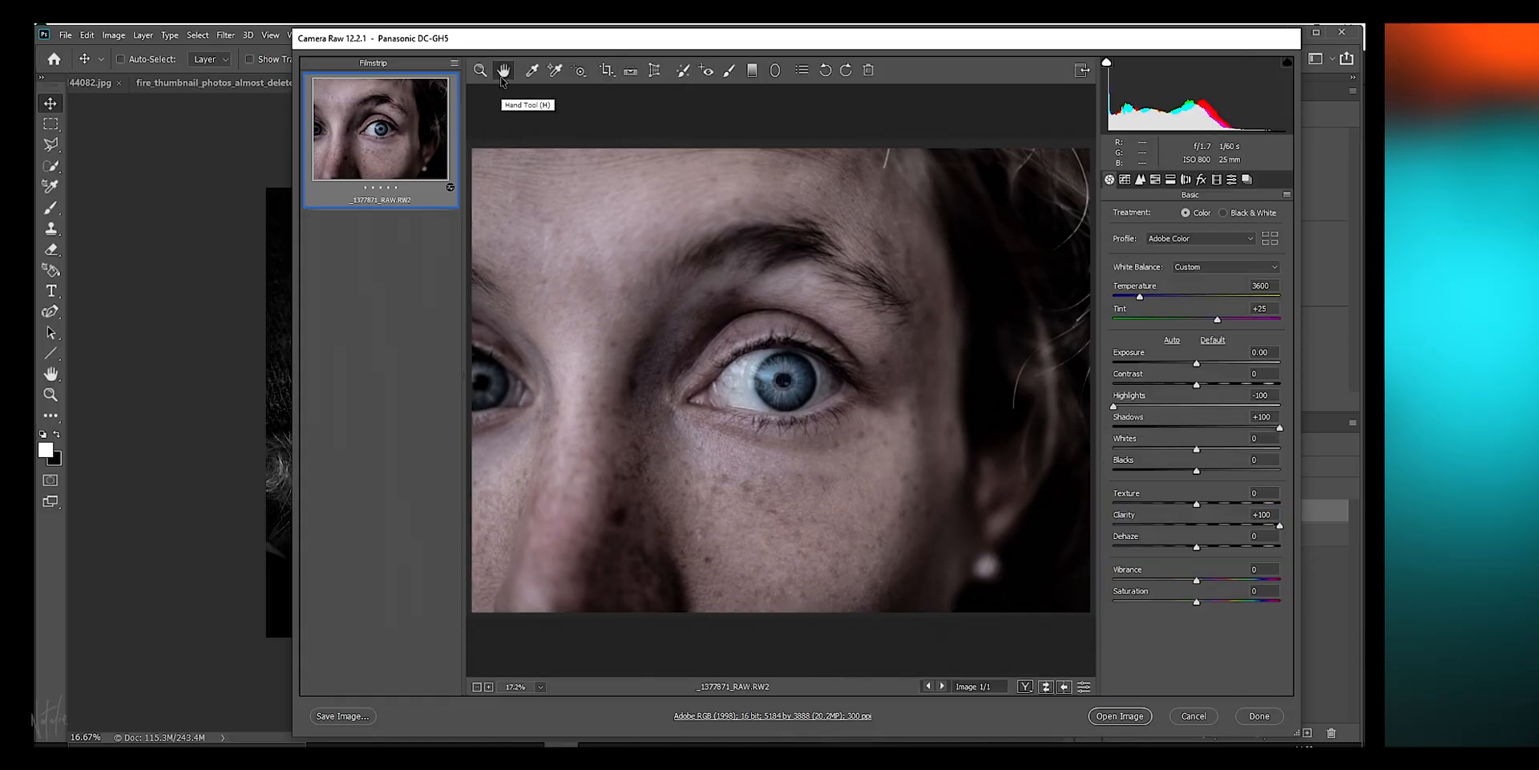
Paint an Adjustment Brush mask over the outer end of the eyebrow and reset its local correction settings.
left_click(729, 71)
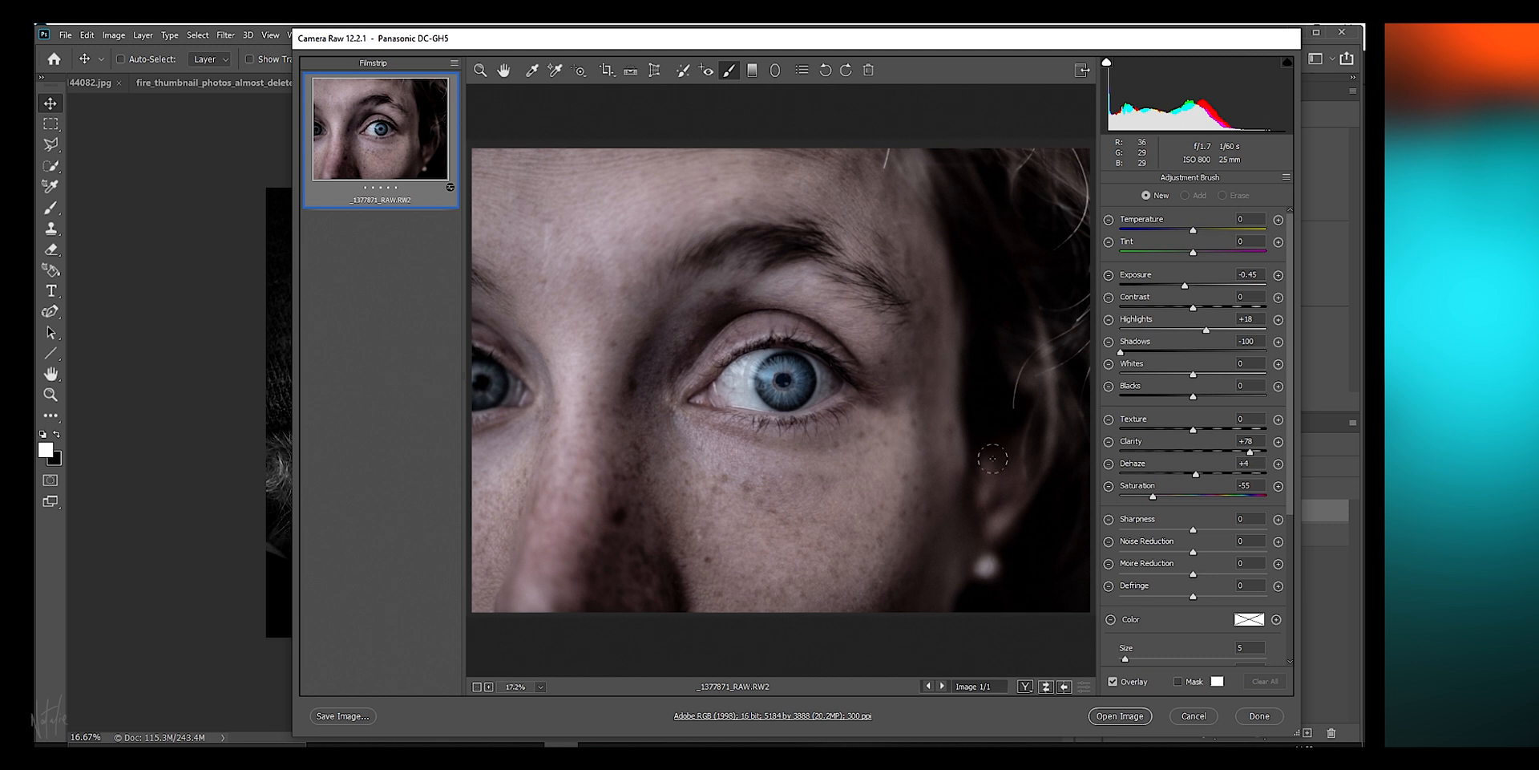
scroll(1163, 559, "down", 1)
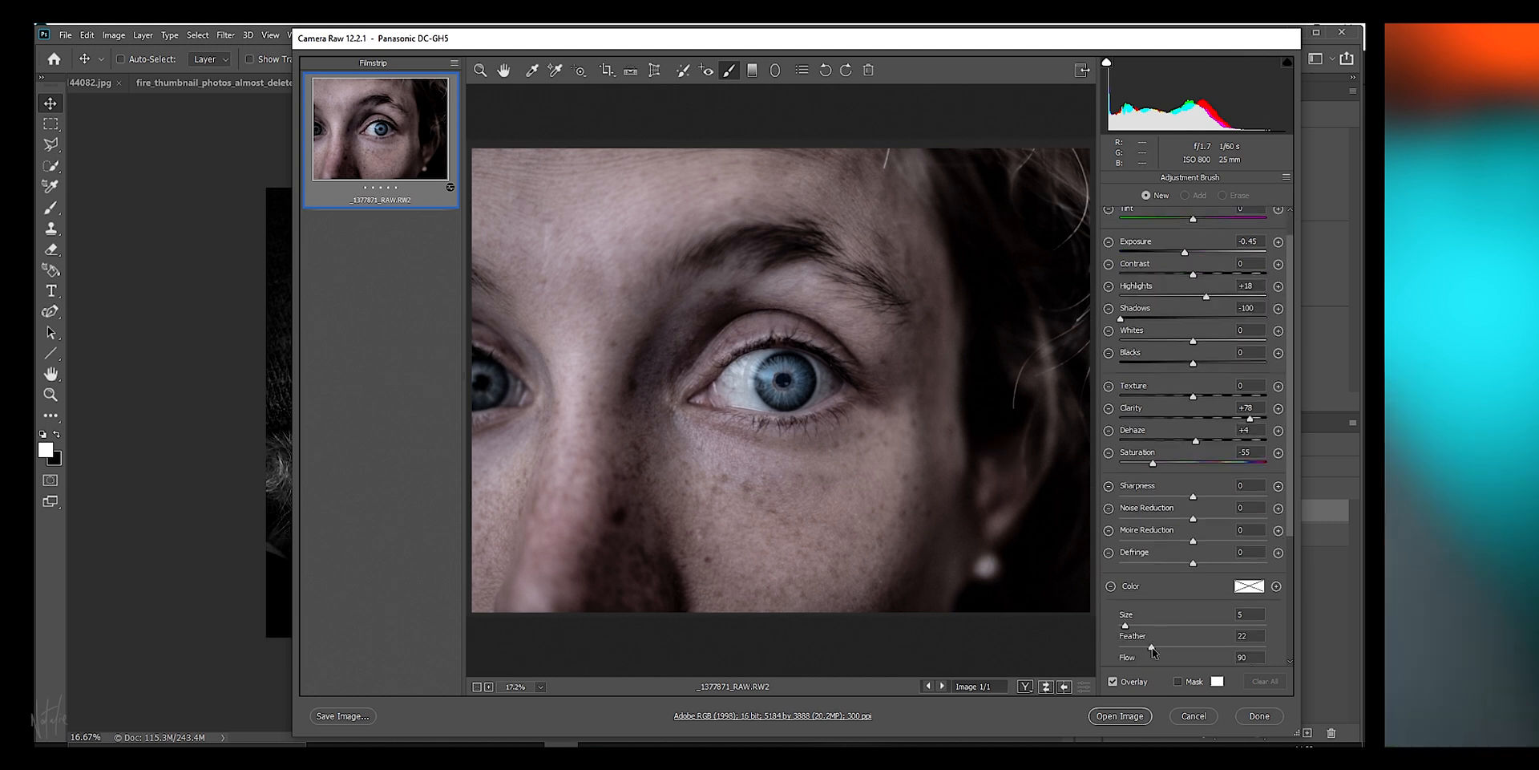
scroll(1176, 648, "down", 1)
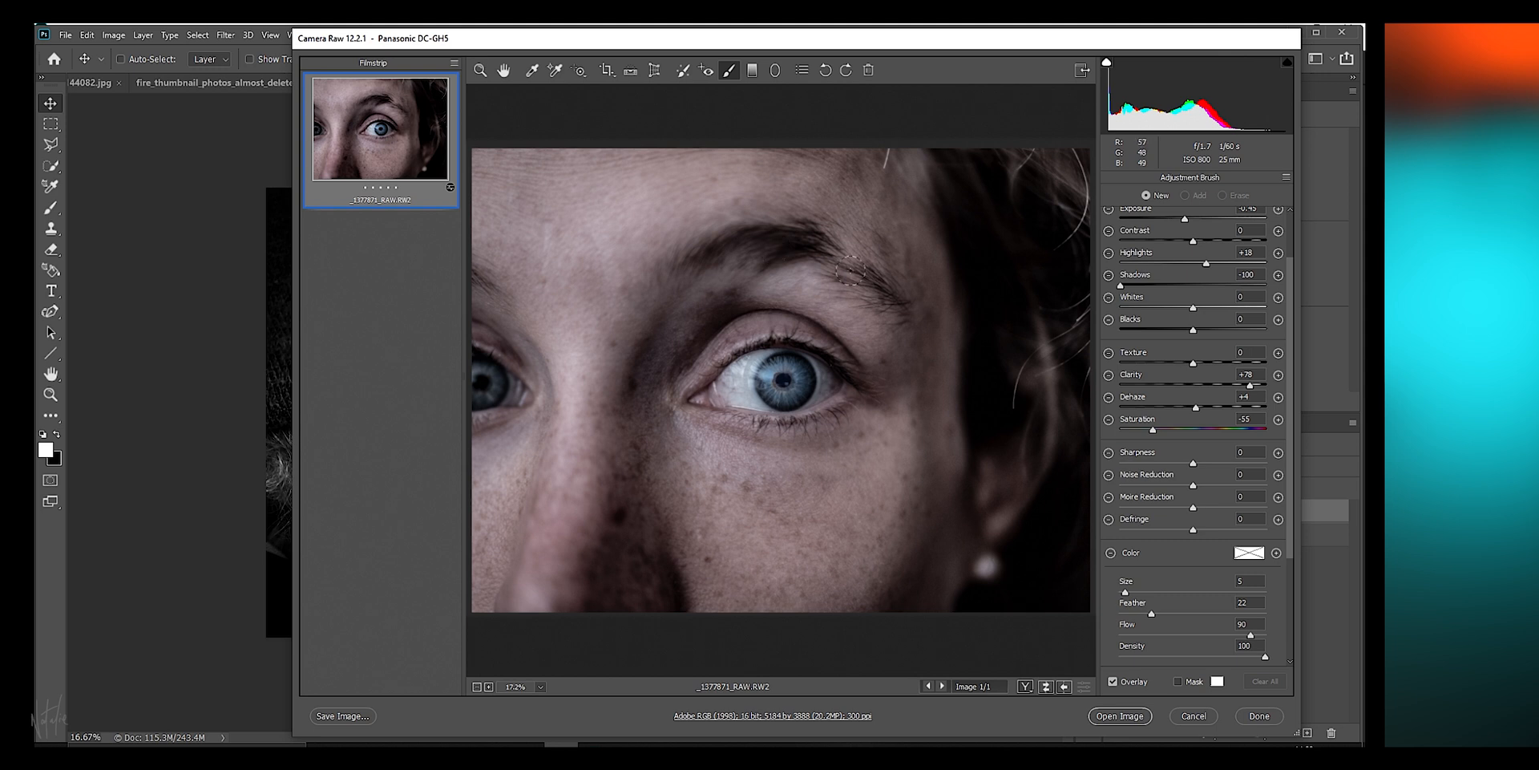
left_click_drag(848, 268, 902, 315)
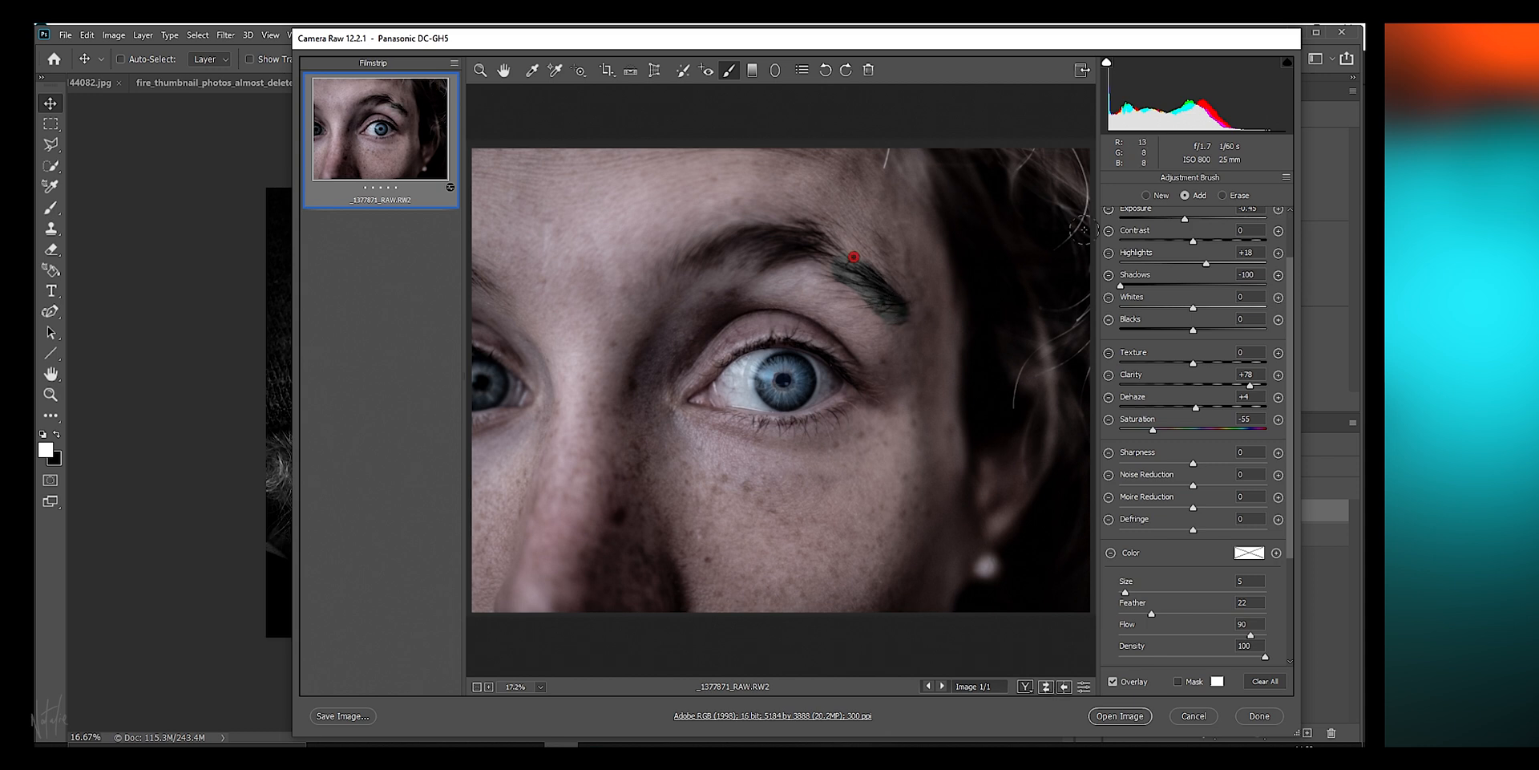
left_click(1286, 177)
left_click(1251, 209)
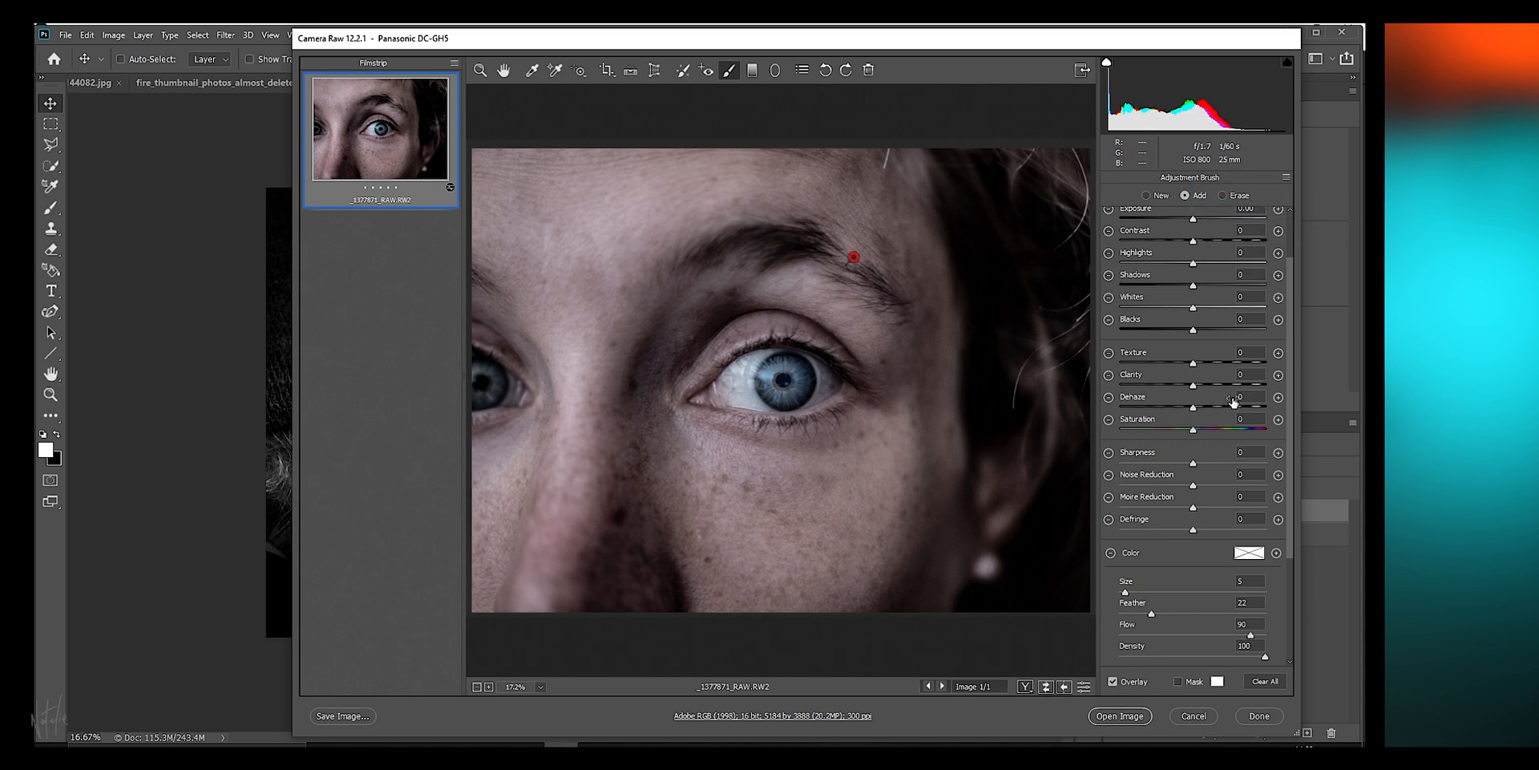
Extend the brush mask over the eyelids, lashes and eyebrow, raising its sharpness and texture and lowering its shadows.
mouse_move(1193, 464)
left_mouse_down()
mouse_move(1207, 468)
mouse_move(1167, 472)
mouse_move(1232, 476)
left_mouse_up()
left_click_drag(767, 344, 823, 360)
mouse_move(719, 372)
left_mouse_down()
mouse_move(739, 414)
mouse_move(788, 427)
mouse_move(872, 399)
mouse_move(761, 418)
mouse_move(814, 417)
left_mouse_up()
left_click_drag(880, 305, 845, 281)
left_click_drag(1193, 363, 1226, 365)
left_click_drag(1195, 268, 1105, 285)
left_click_drag(1119, 289, 1175, 289)
left_click(503, 69)
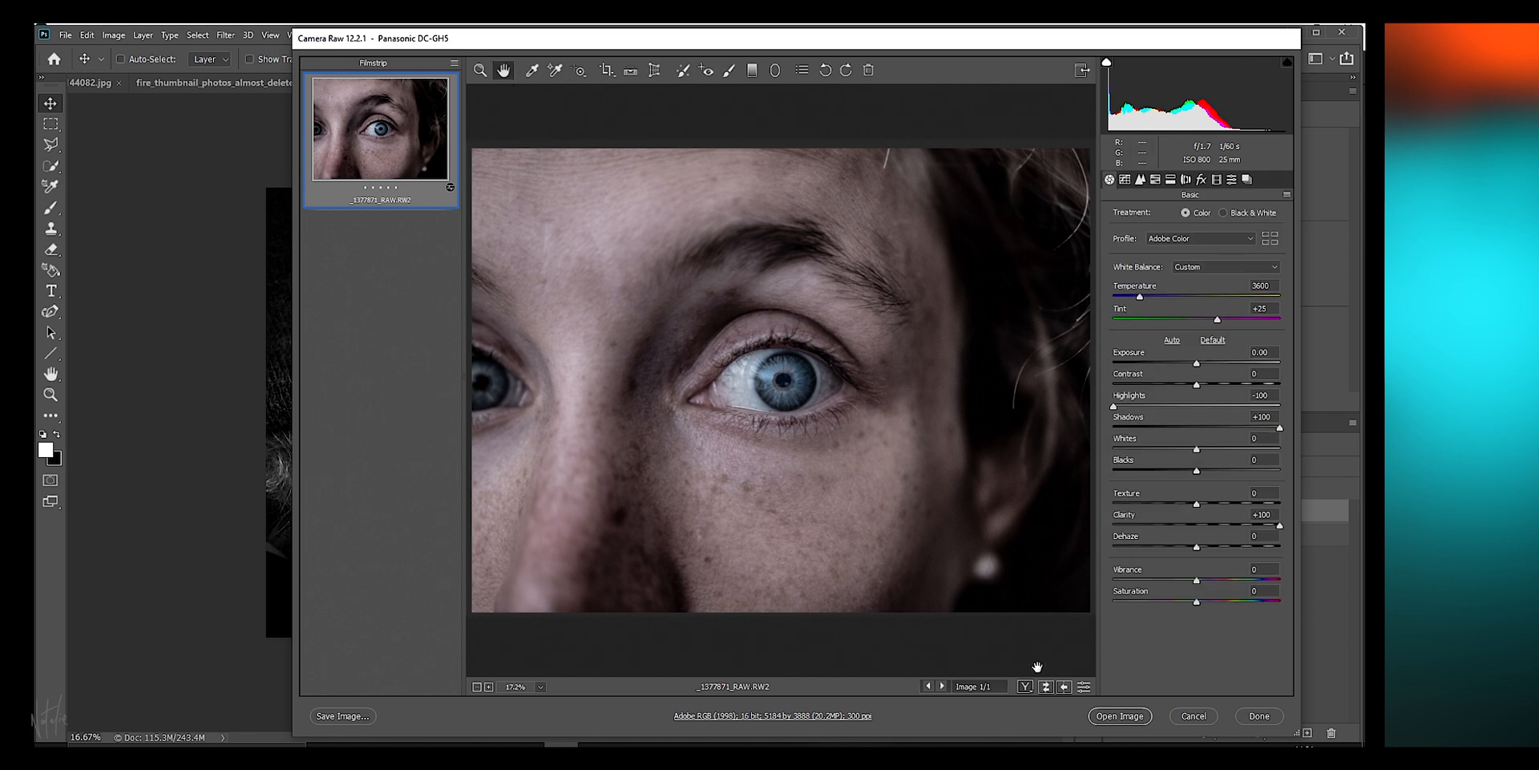
Raise the overall saturation, slightly lower the saturation outside the iris's radial filter, and open the image in Photoshop.
left_click_drag(1196, 606, 1227, 610)
left_click(775, 70)
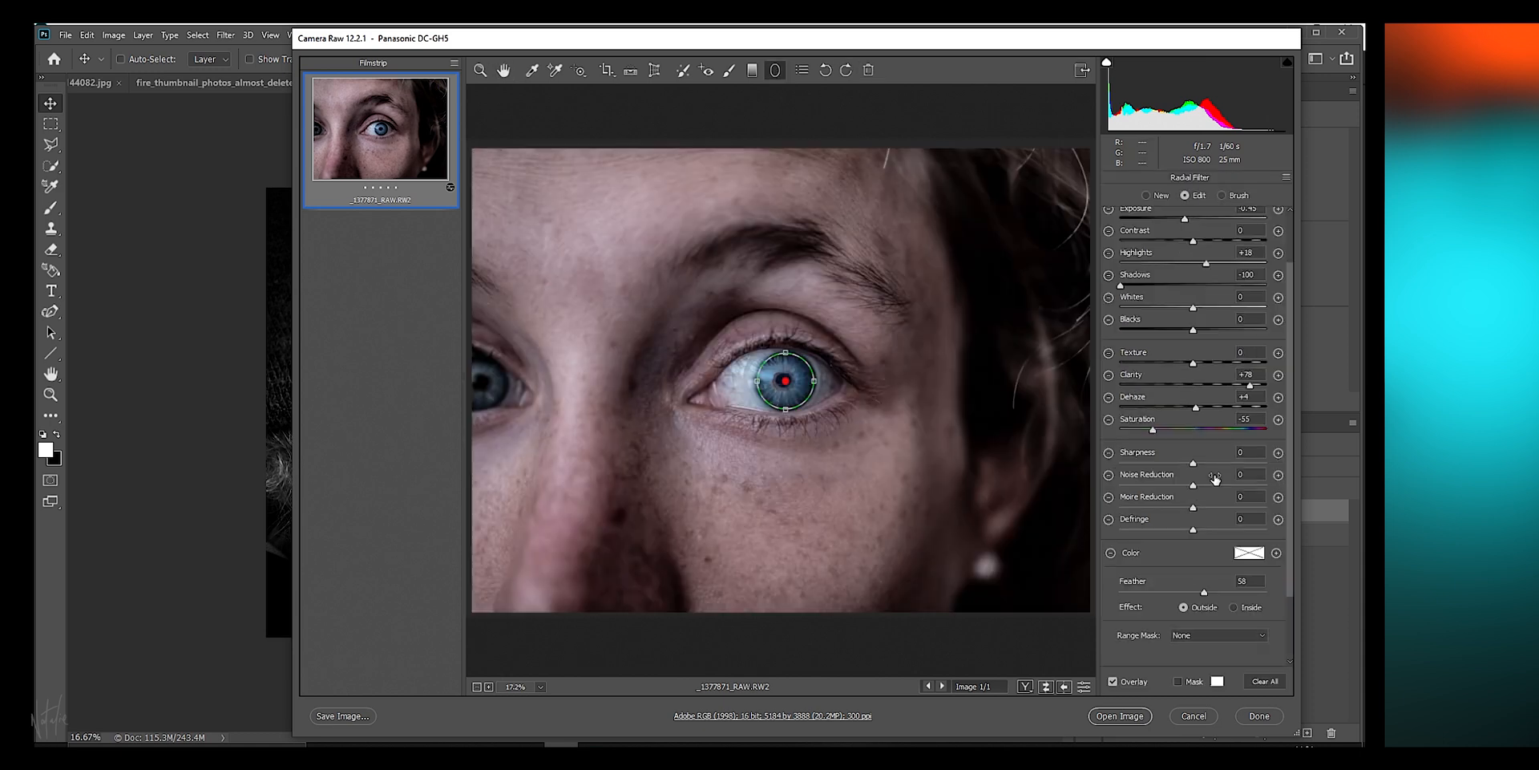
left_click_drag(1153, 432, 1149, 433)
key("h")
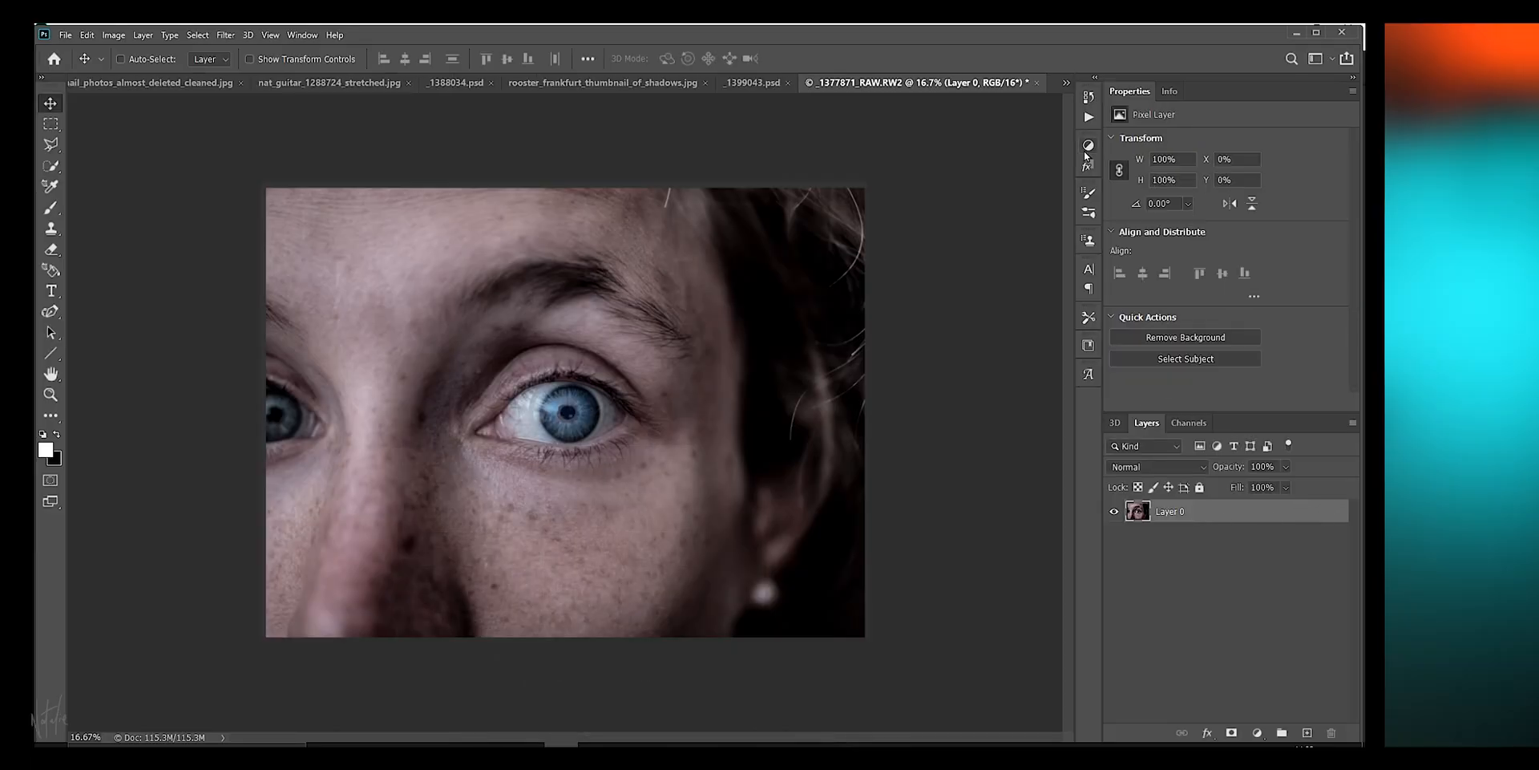
Run the Sharpen_RP action on the image.
left_click(1089, 117)
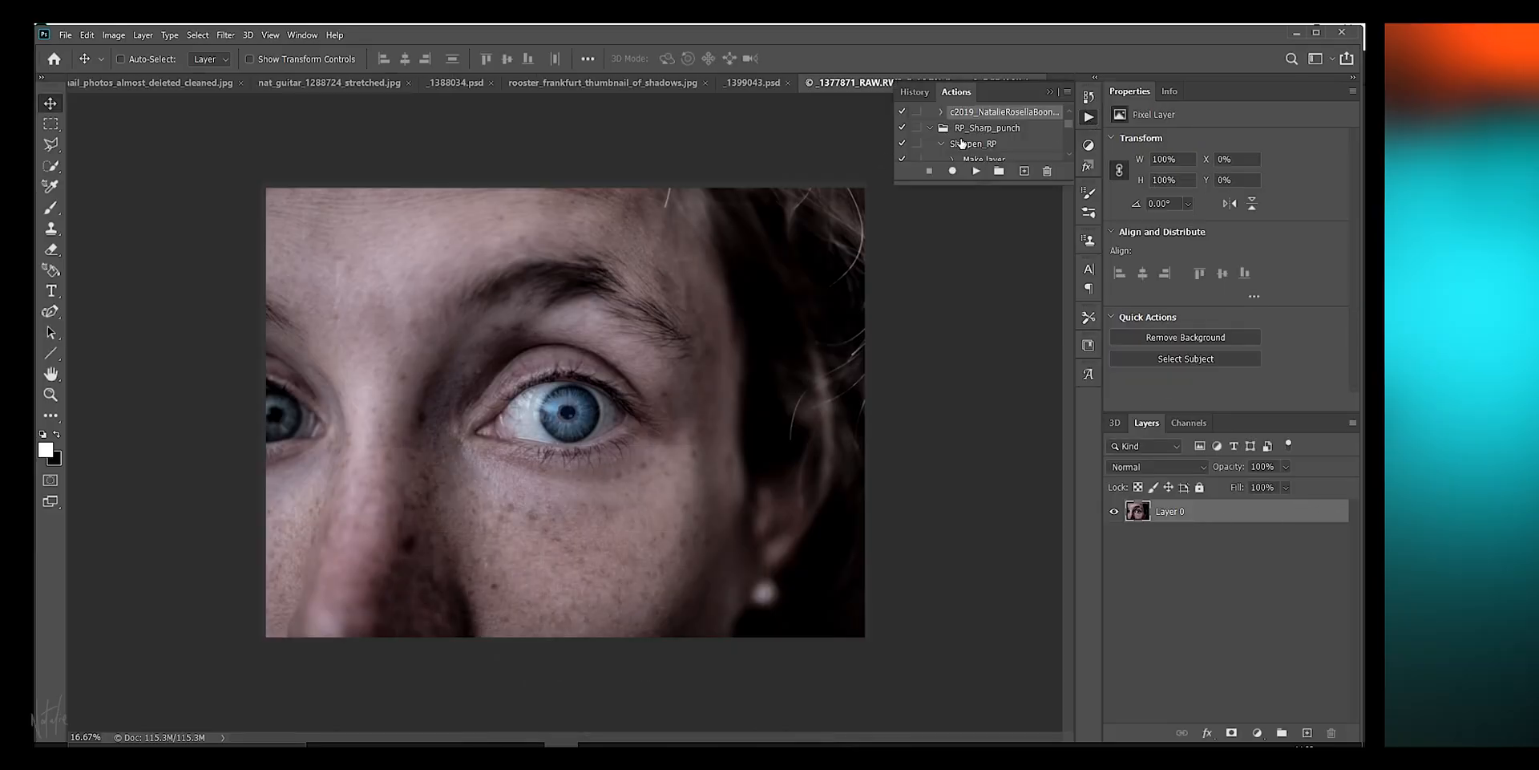
left_click(962, 144)
left_click(975, 171)
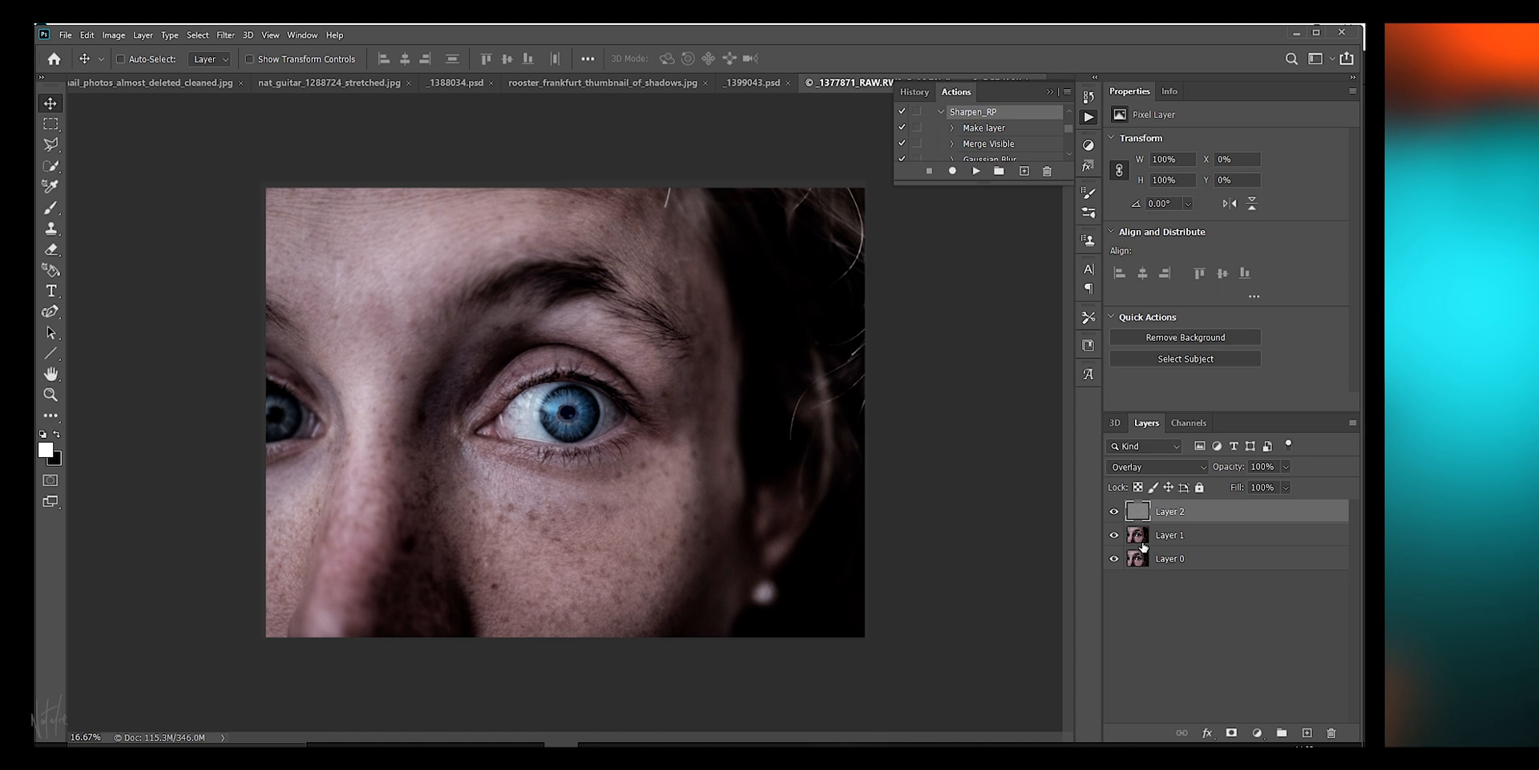
Compare the image with and without Layer 0, Layer 1 and the overlay Layer 2 by toggling their visibility.
left_click(1113, 559)
left_click(1114, 558)
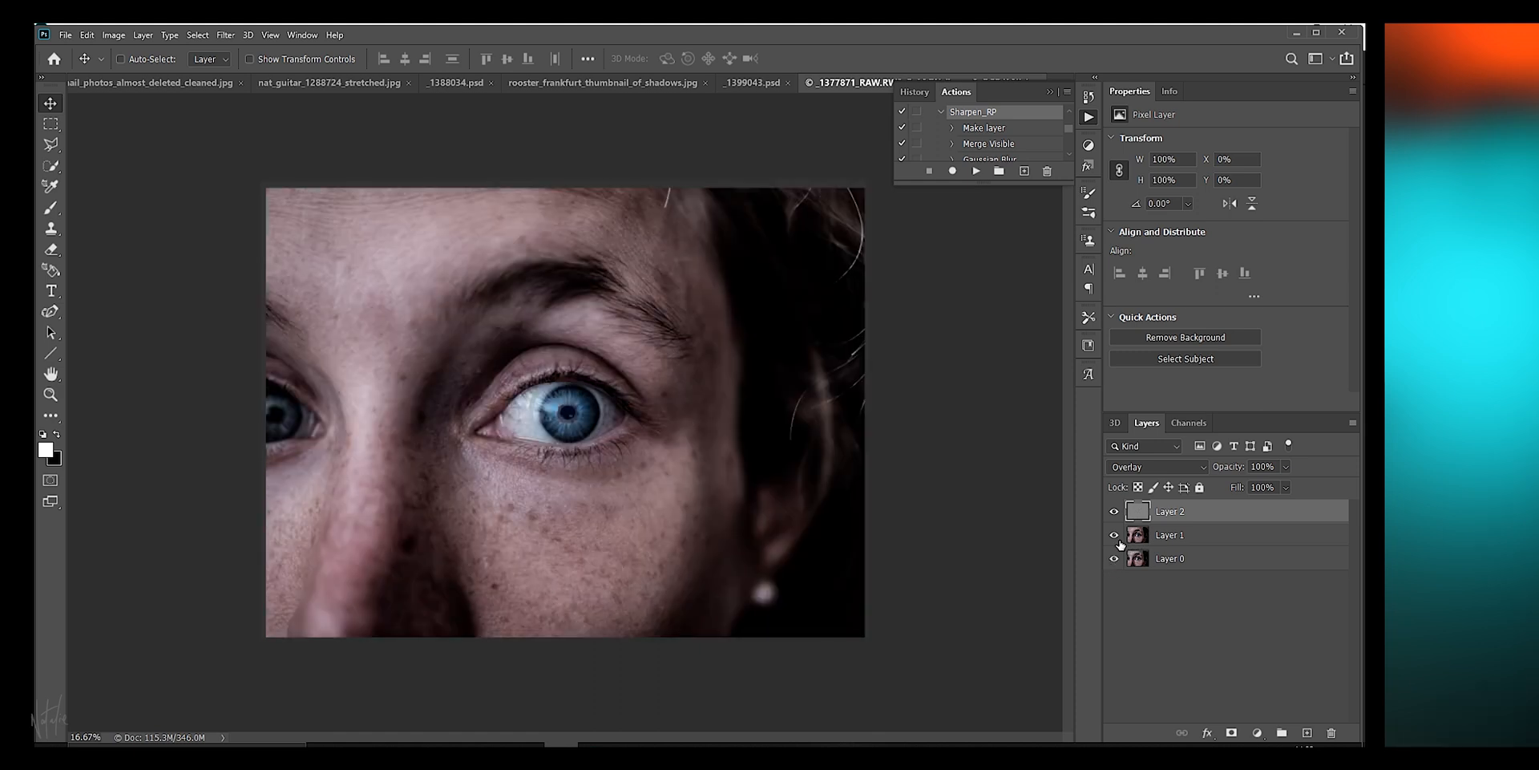
left_click(1117, 538)
left_click(1116, 536)
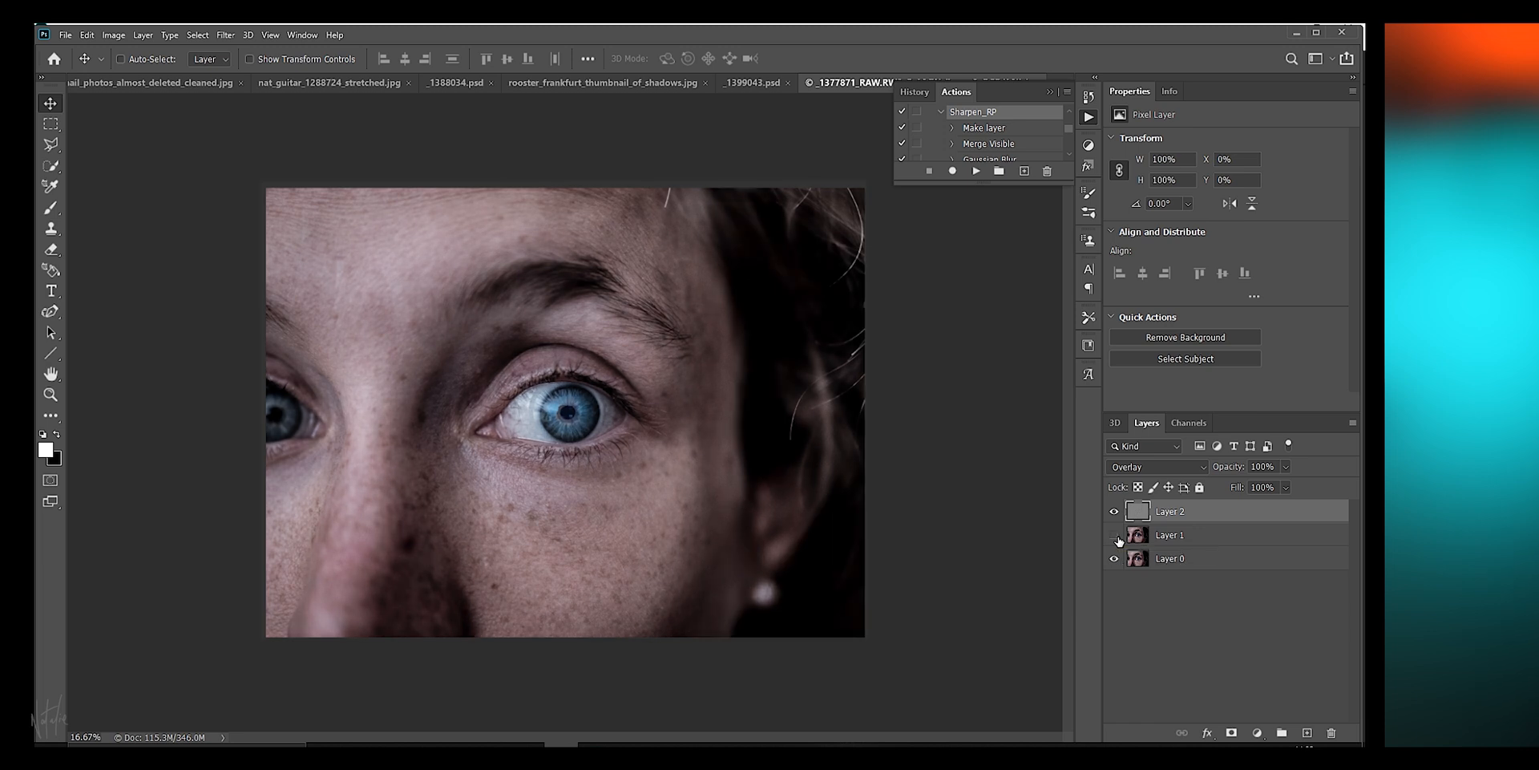
left_click(1116, 536)
left_click(1116, 513)
left_click(1116, 513)
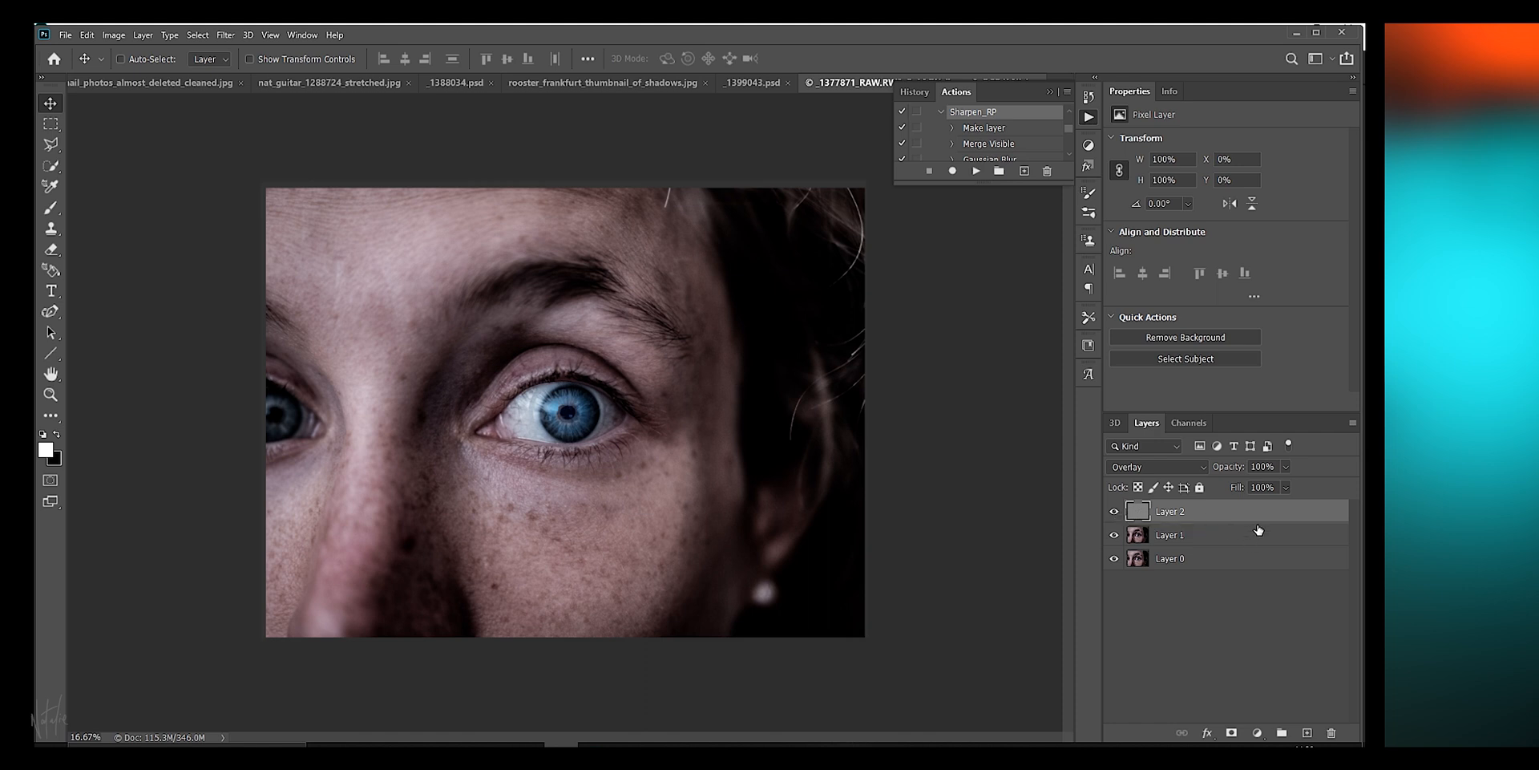
Stamp all visible layers onto a new top layer and rename it "stamped".
key("ctrl+shift+alt+n")
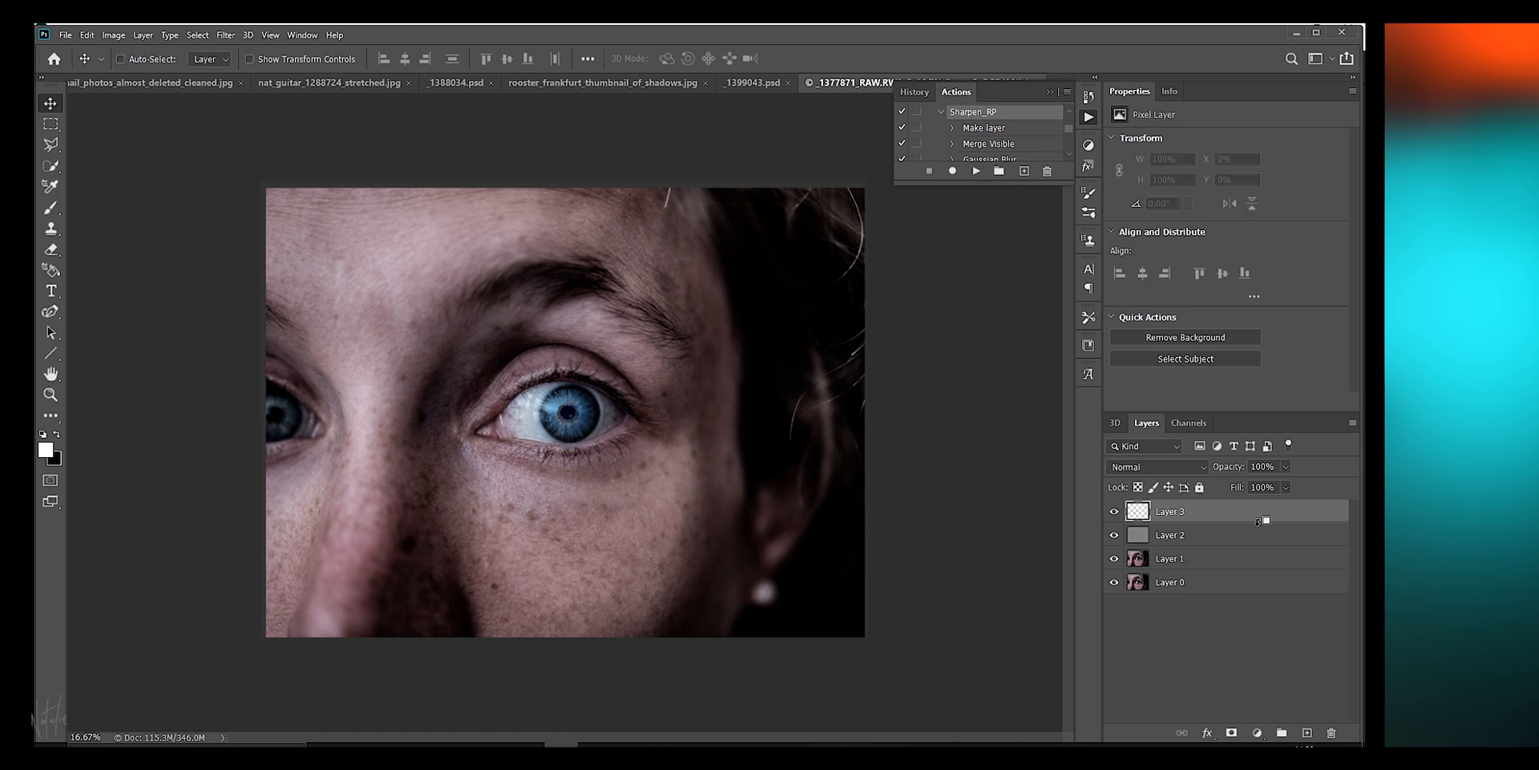
key("ctrl+shift+alt+e")
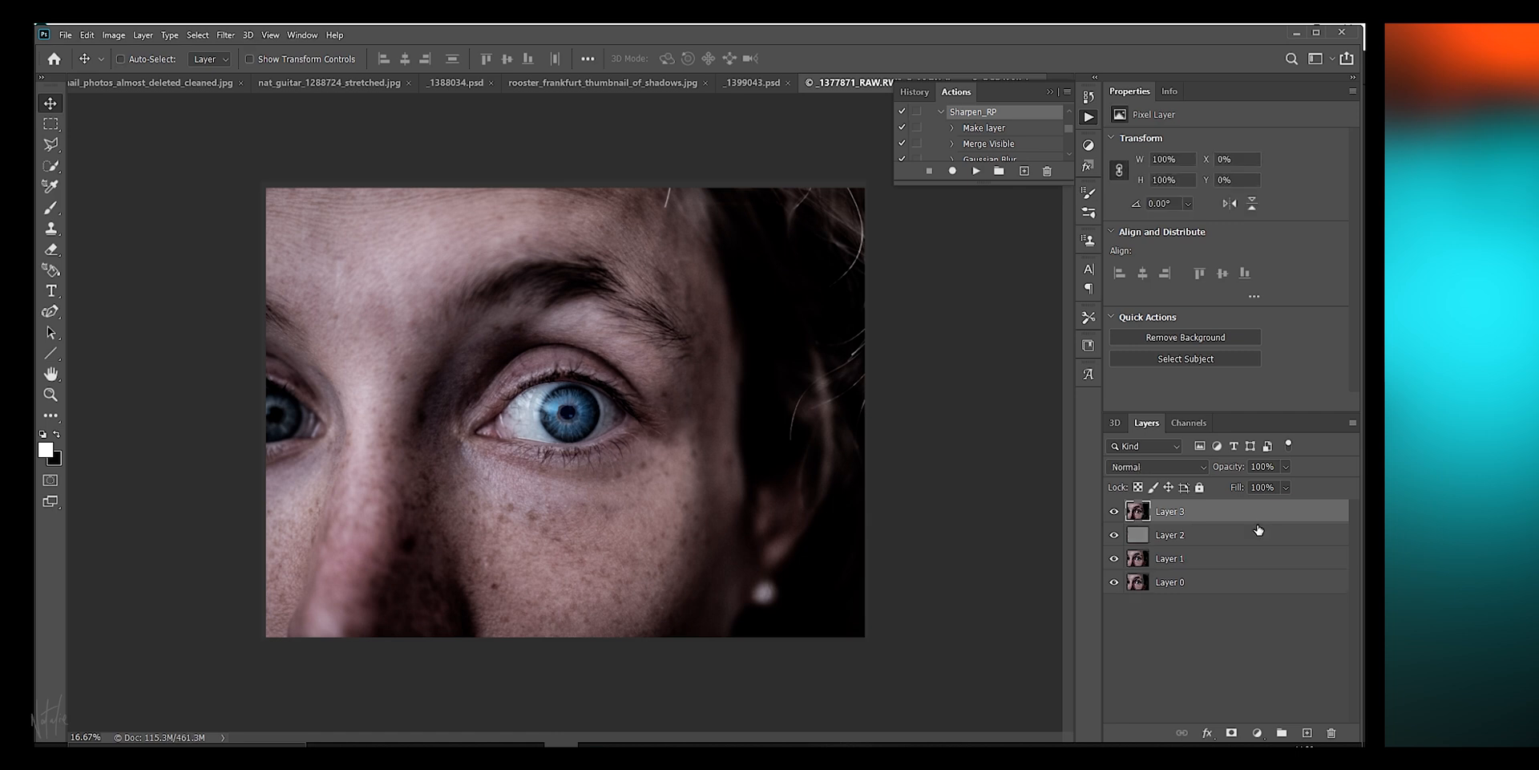
double_click(1177, 511)
type("stamped")
key("Return")
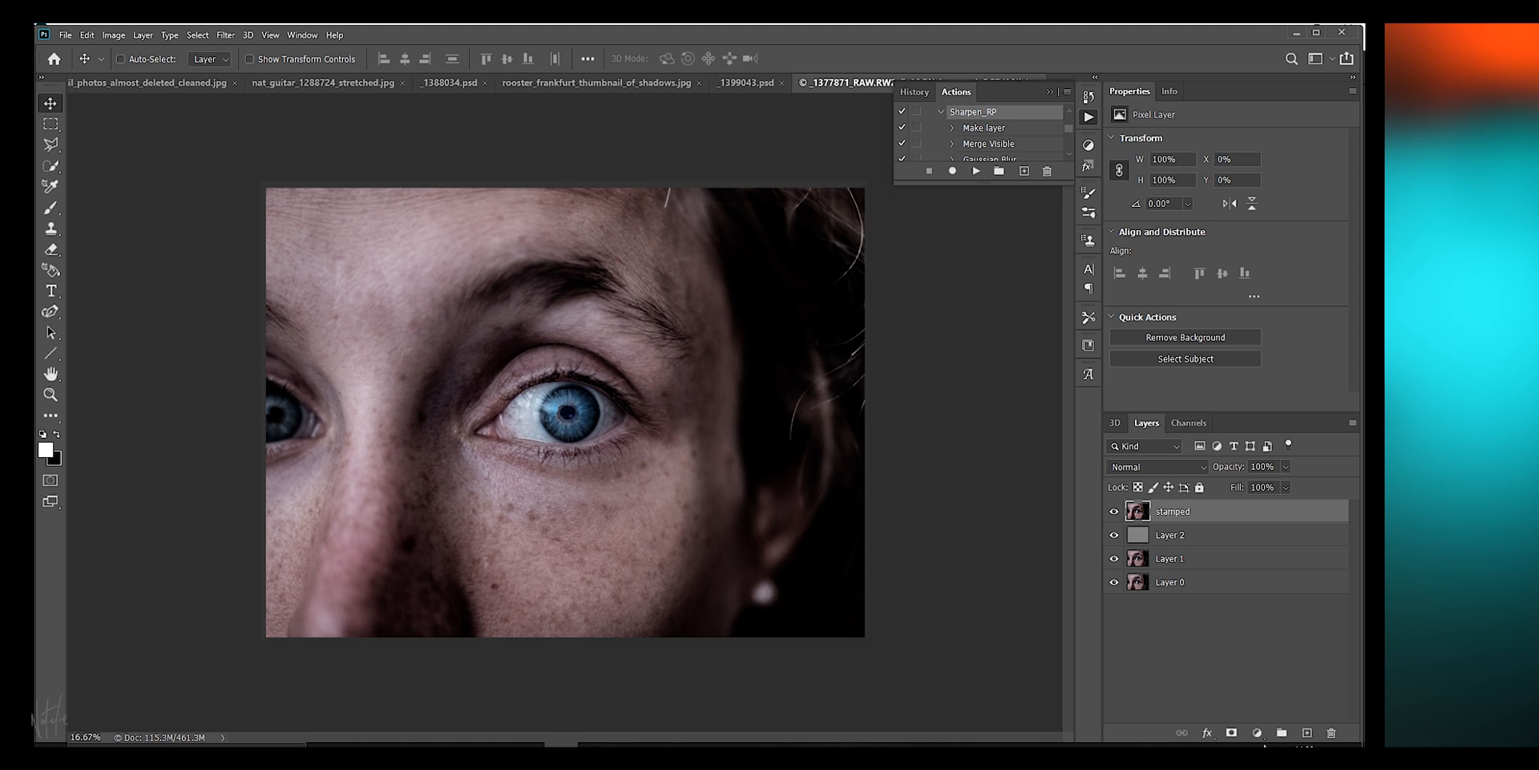
Add a Hue/Saturation adjustment with saturation -35 clipped to the stamped layer, and select the adjustment for mask painting.
left_click(1257, 732)
left_click(1287, 598)
left_click_drag(1226, 231, 1187, 233)
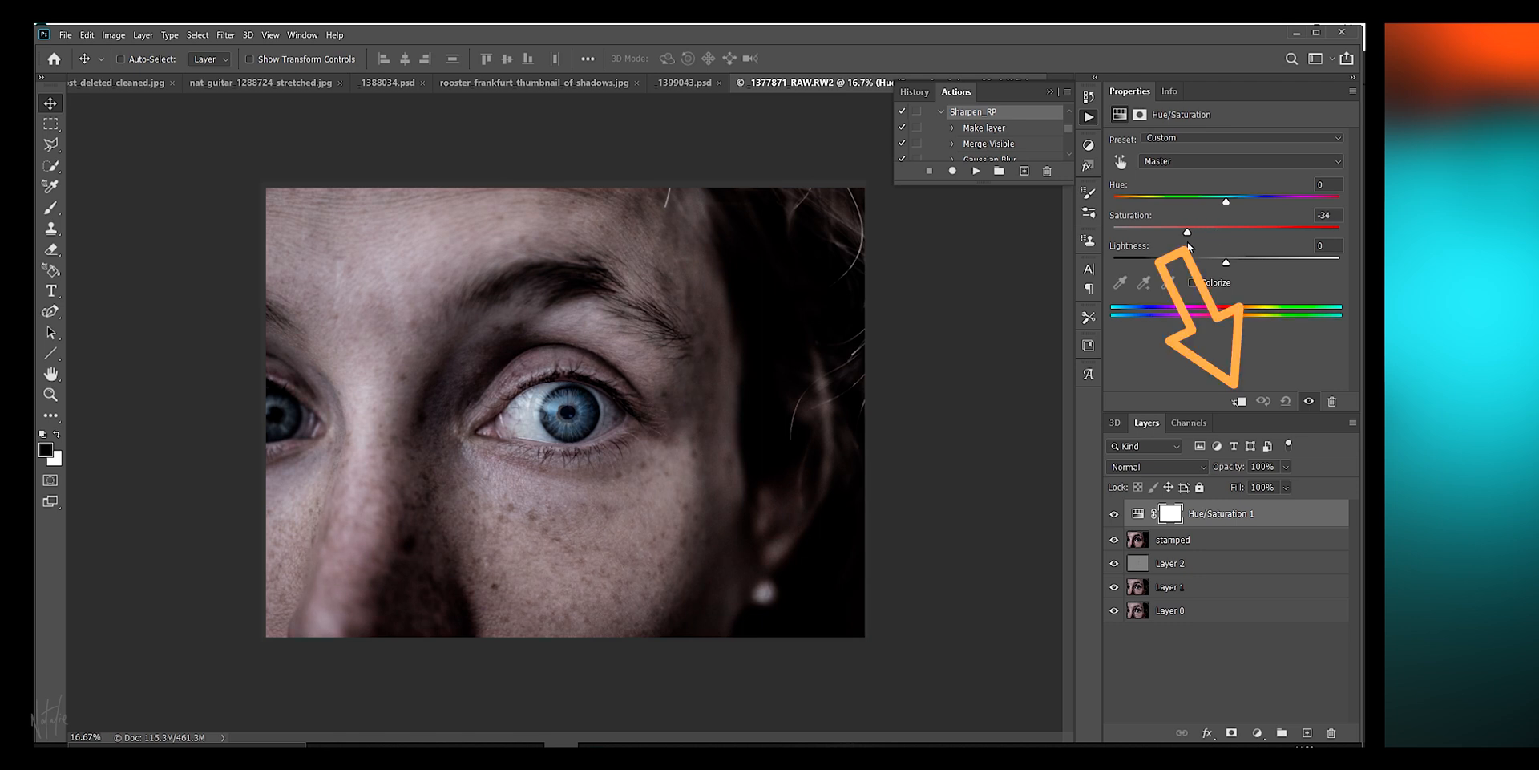
key("b")
key("x")
left_click(1232, 403)
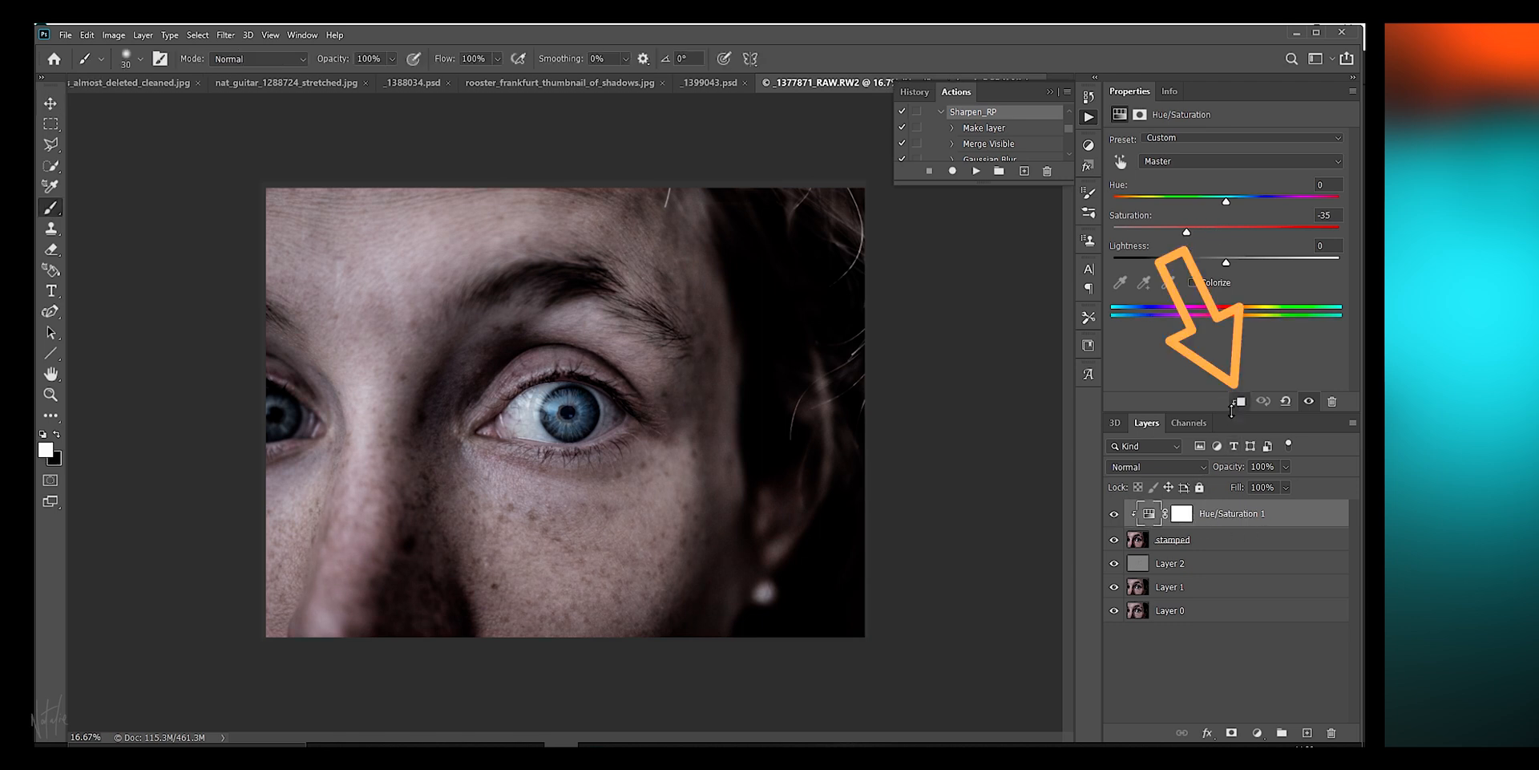
left_click(1223, 542)
left_click(1237, 518)
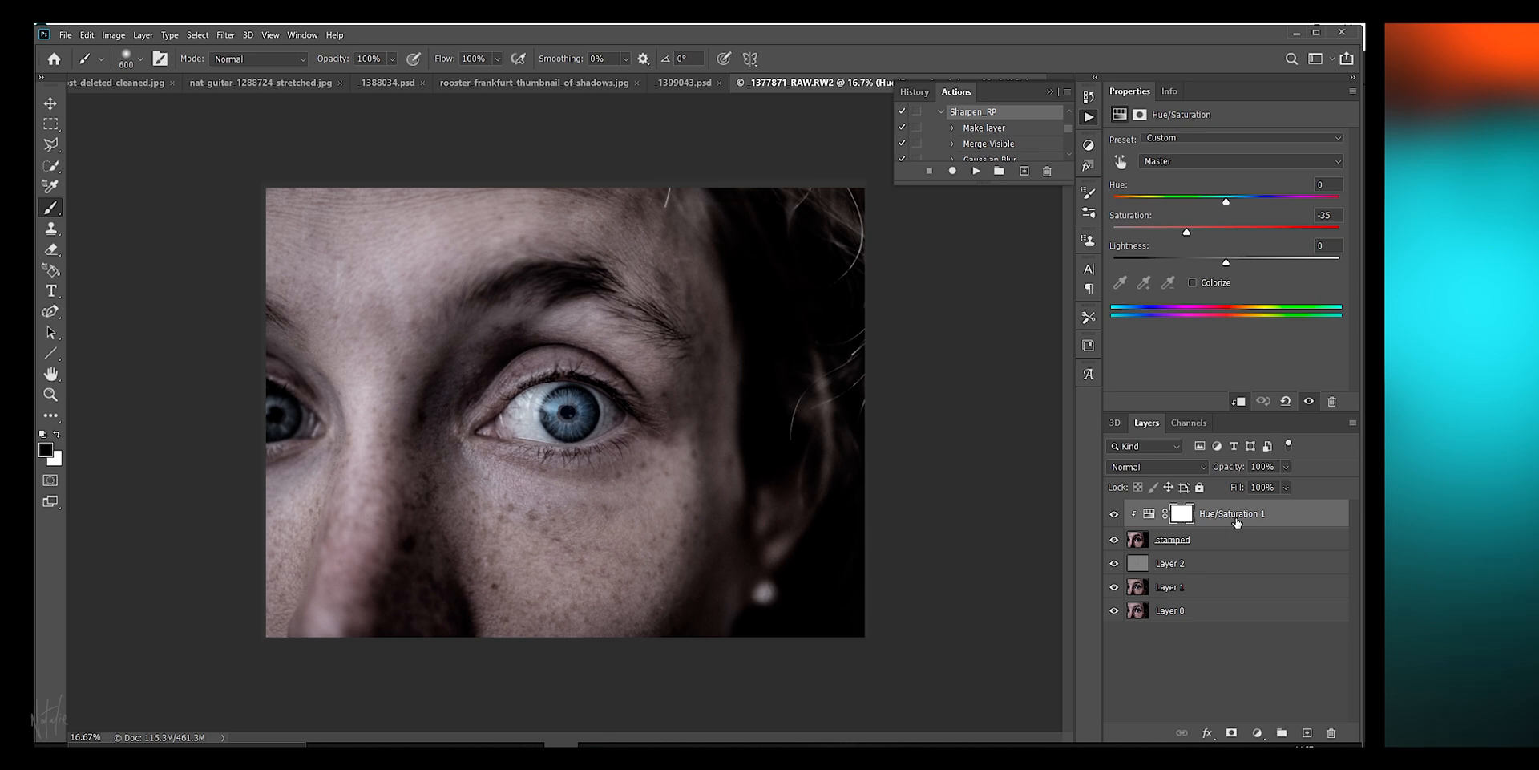
Paint the iris black on the Hue/Saturation mask, set the saturation to -31, and compare with the adjustment hidden.
key("x")
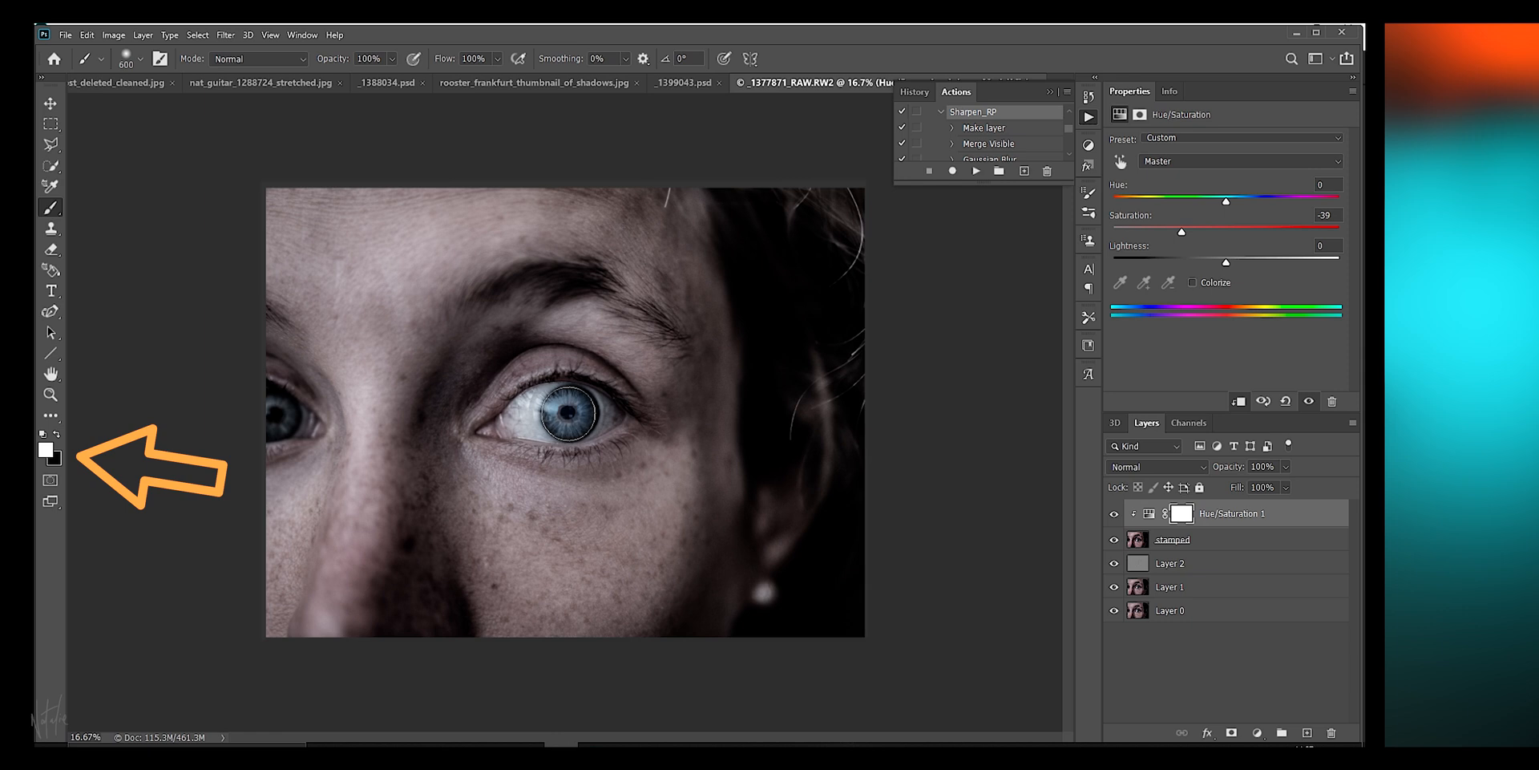
key("x")
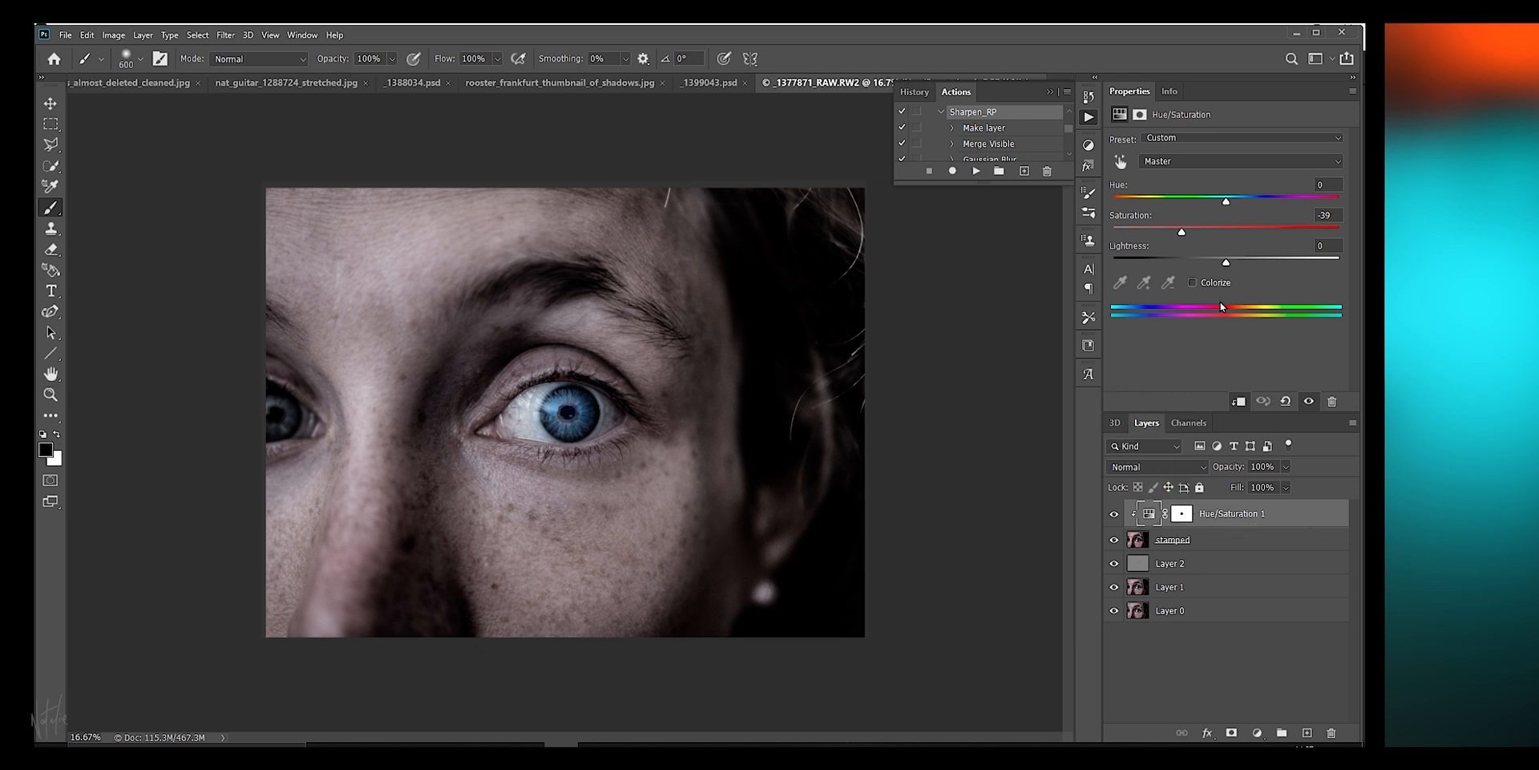
left_click_drag(1181, 232, 1191, 234)
left_click(1114, 515)
left_click(1113, 515)
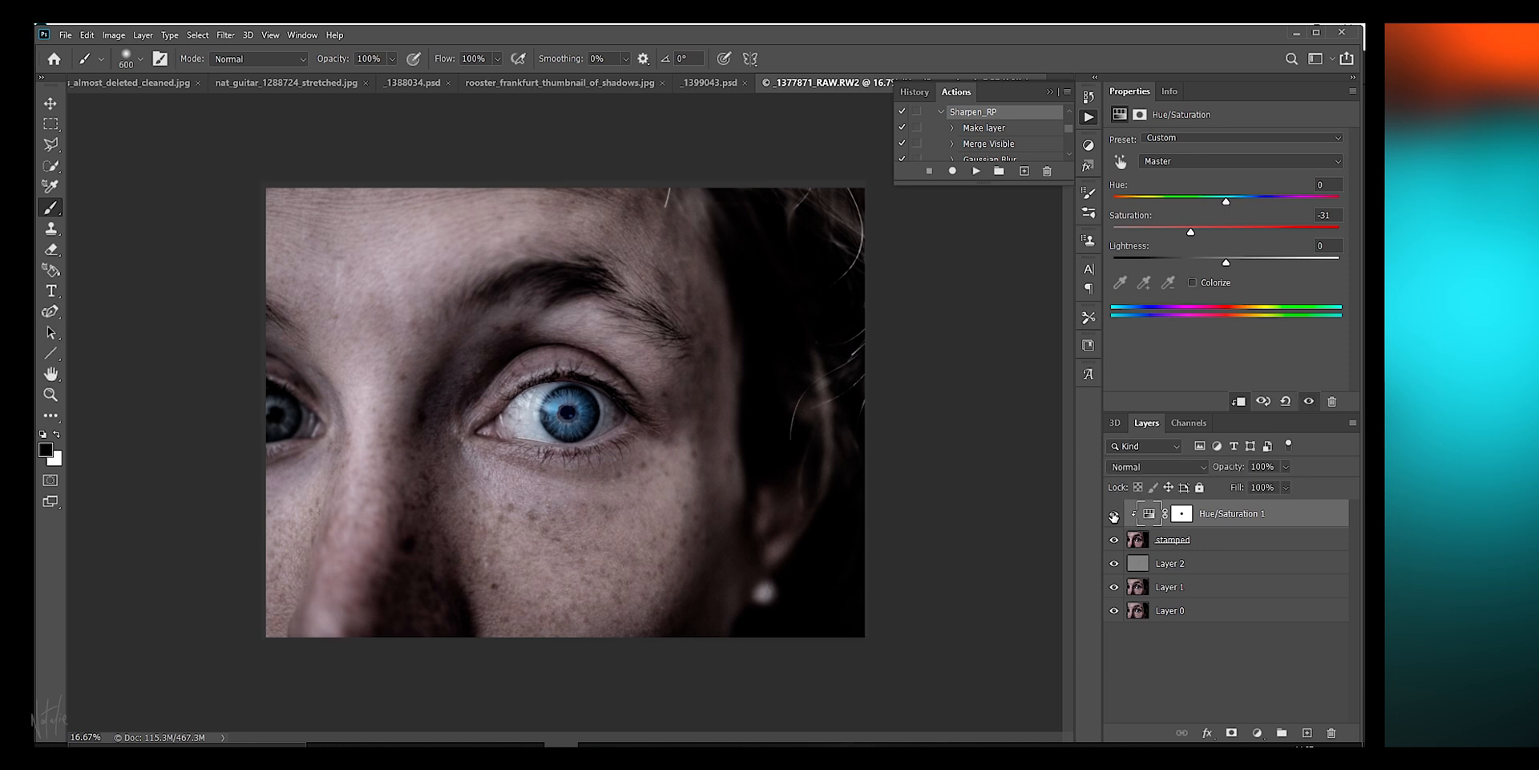